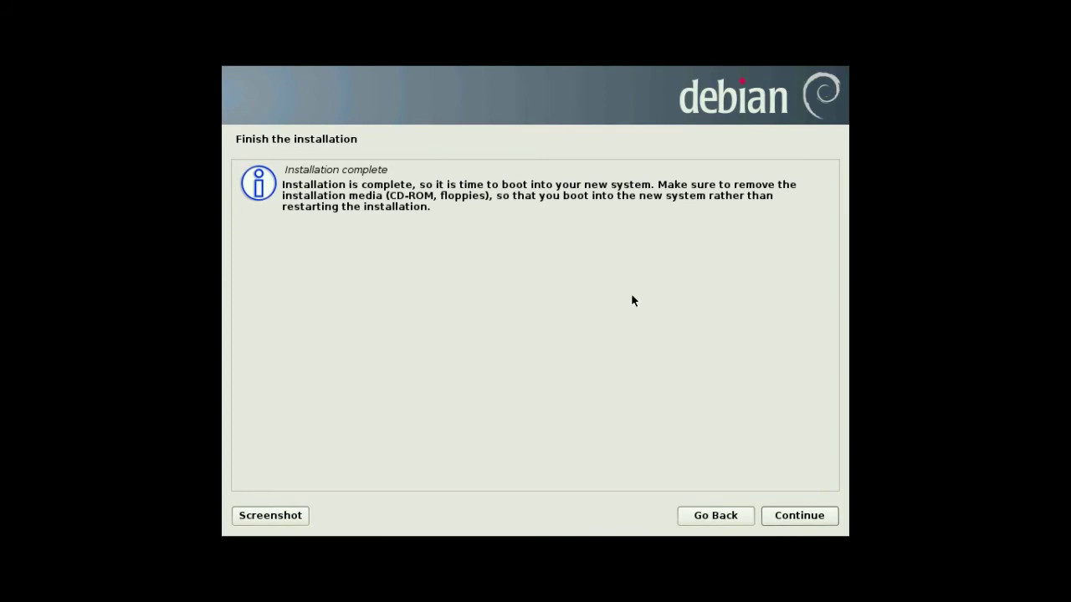
# Finish the Debian installation, boot into the new system, and enter the account's username and password on the login screen
pyautogui.click(778, 512)
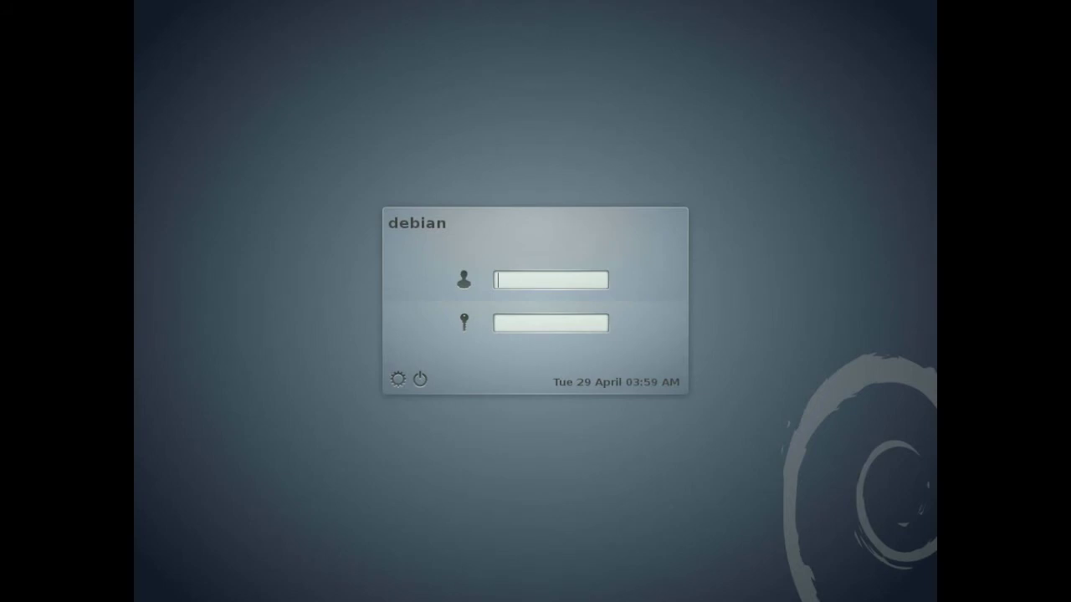
pyautogui.write('frank')
pyautogui.press('Return')
pyautogui.write('**********')
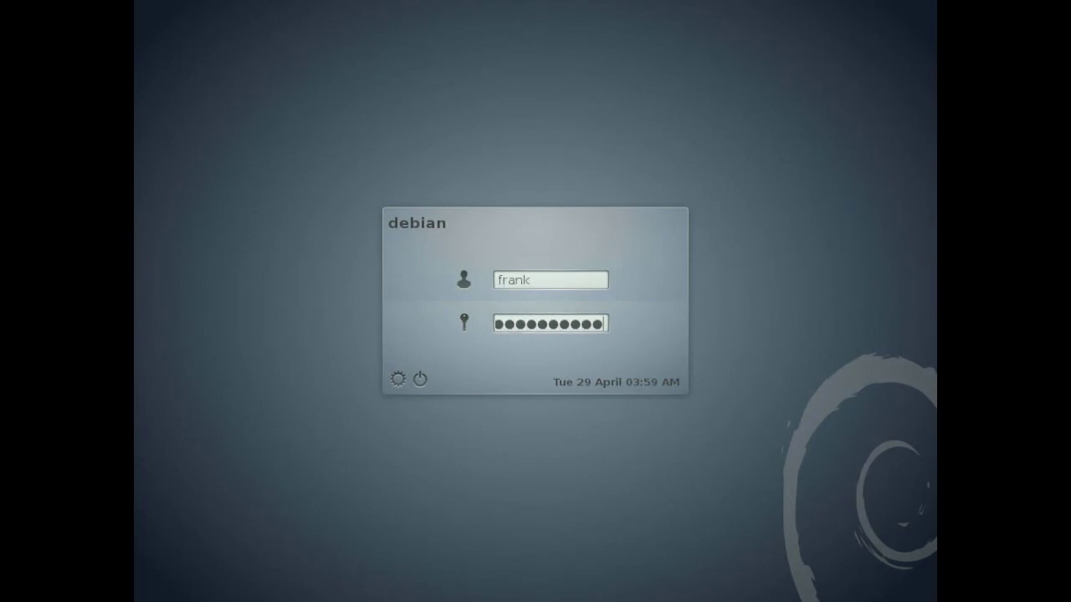
# Choose KDE Plasma Workspace as the login session and check the available power and login options
pyautogui.click(398, 379)
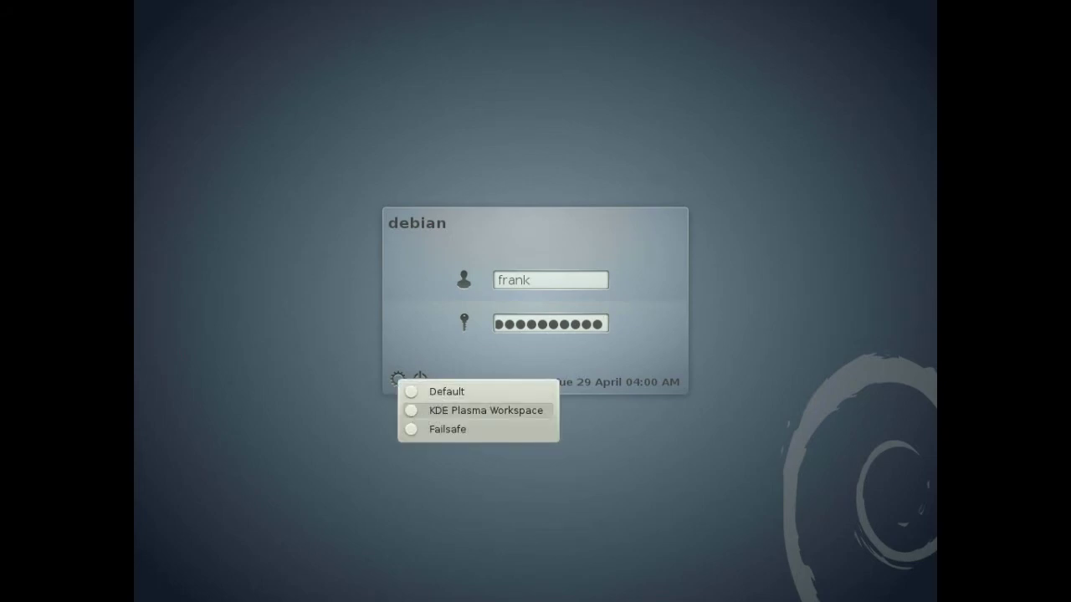
pyautogui.click(415, 411)
pyautogui.click(400, 380)
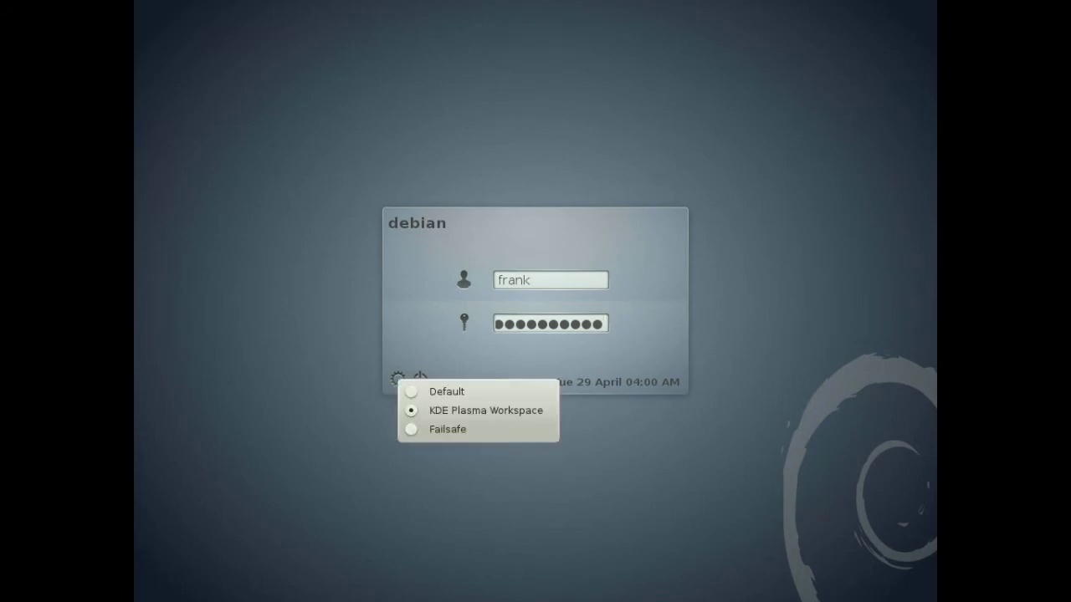
pyautogui.click(435, 378)
pyautogui.click(421, 380)
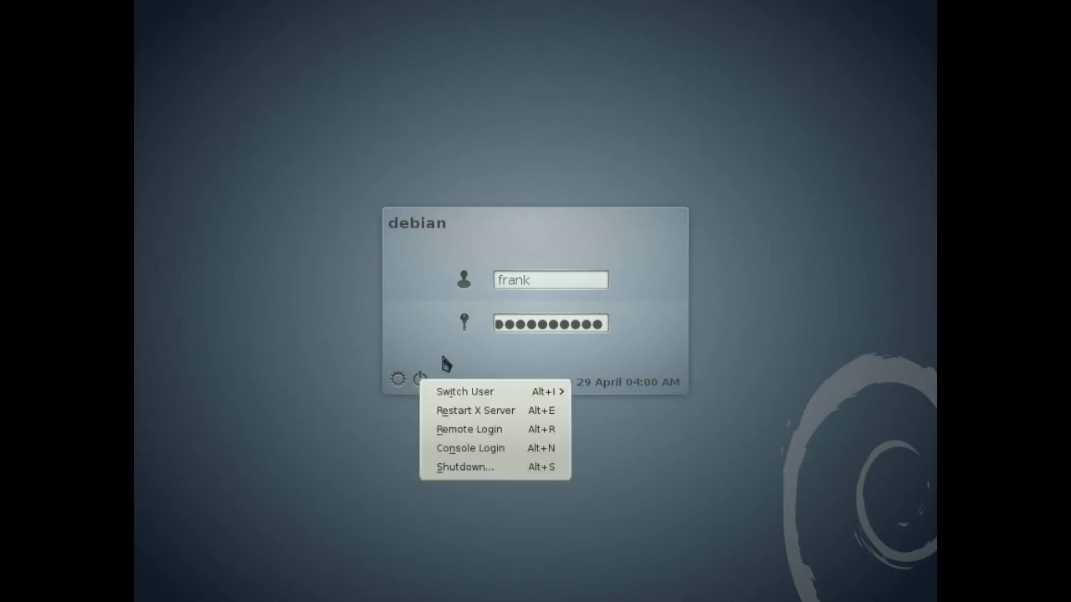
pyautogui.click(445, 360)
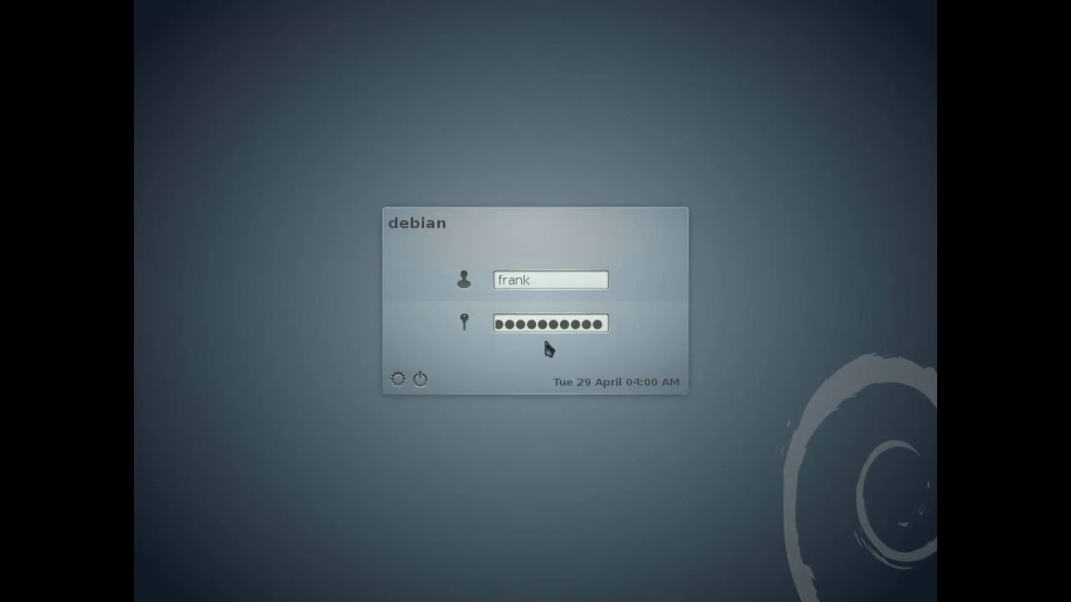
# Submit the login, re-entering the account password to start the desktop session
pyautogui.press('Return')
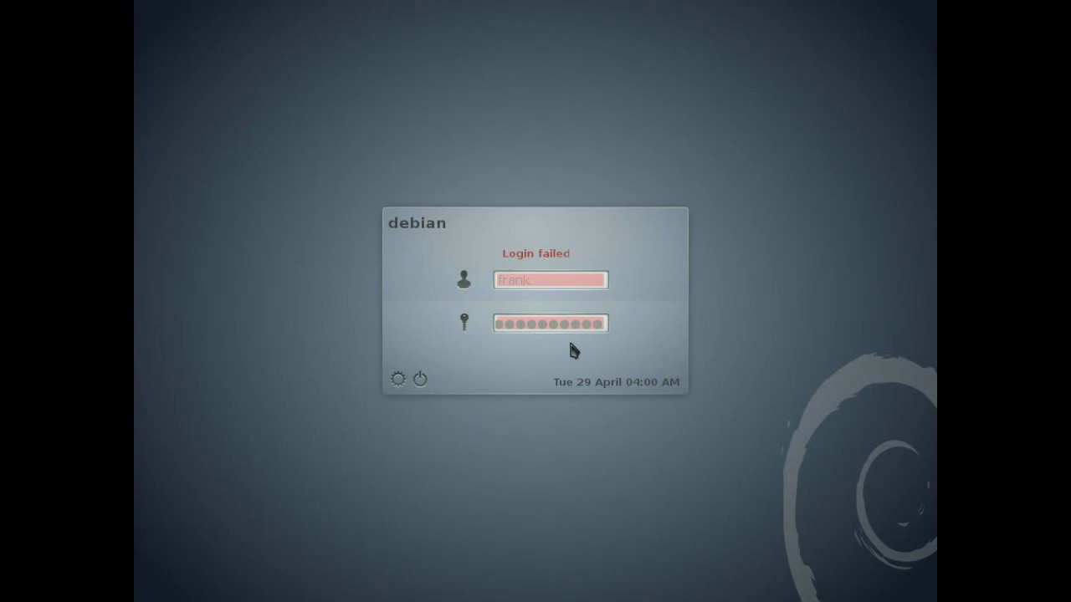
pyautogui.click(563, 331)
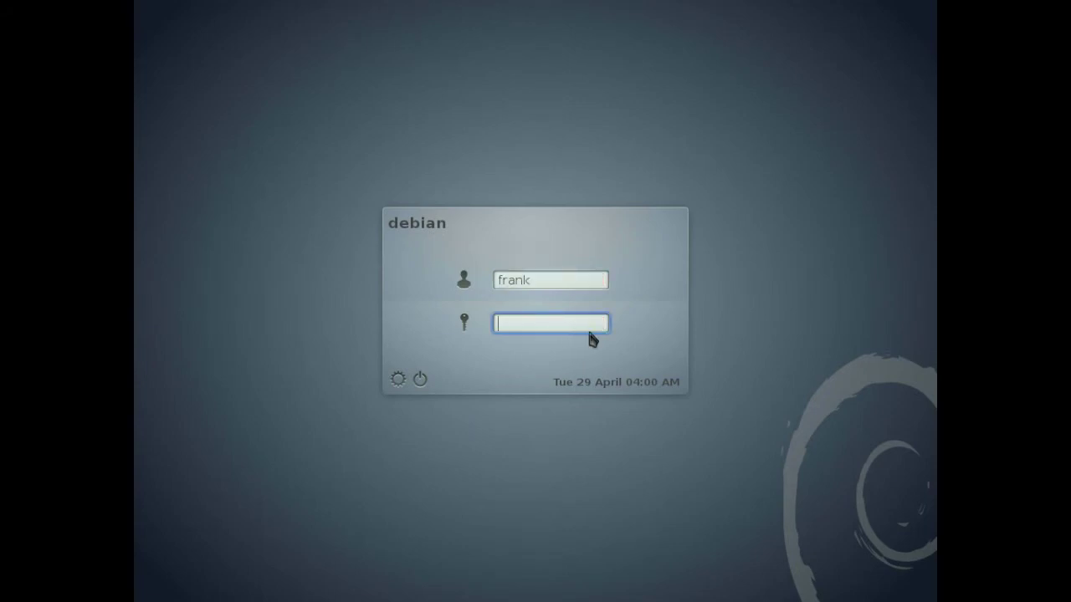
pyautogui.write('***********')
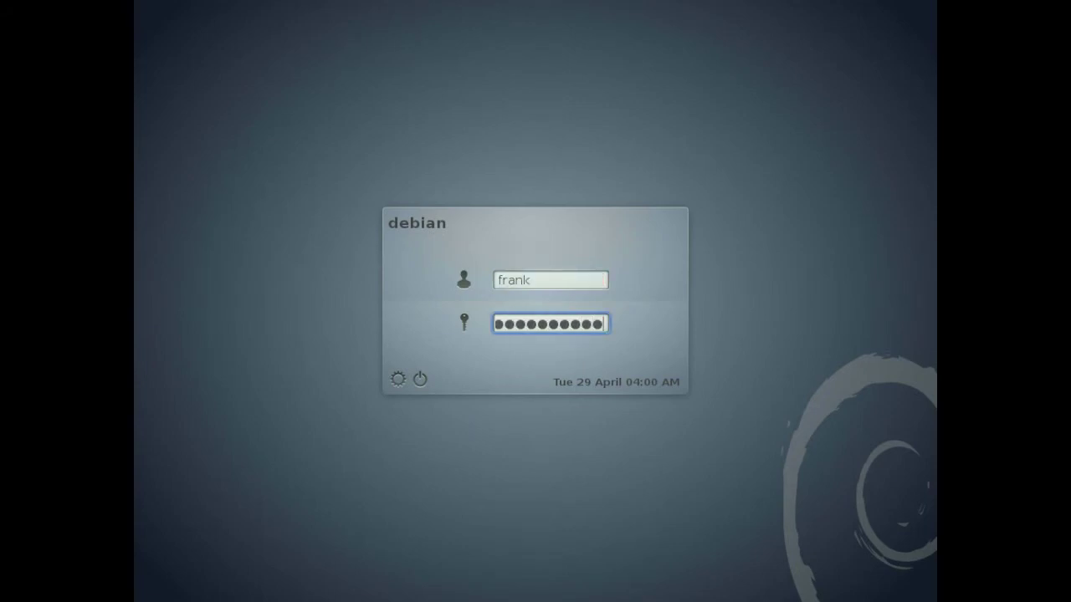
pyautogui.press('Return')
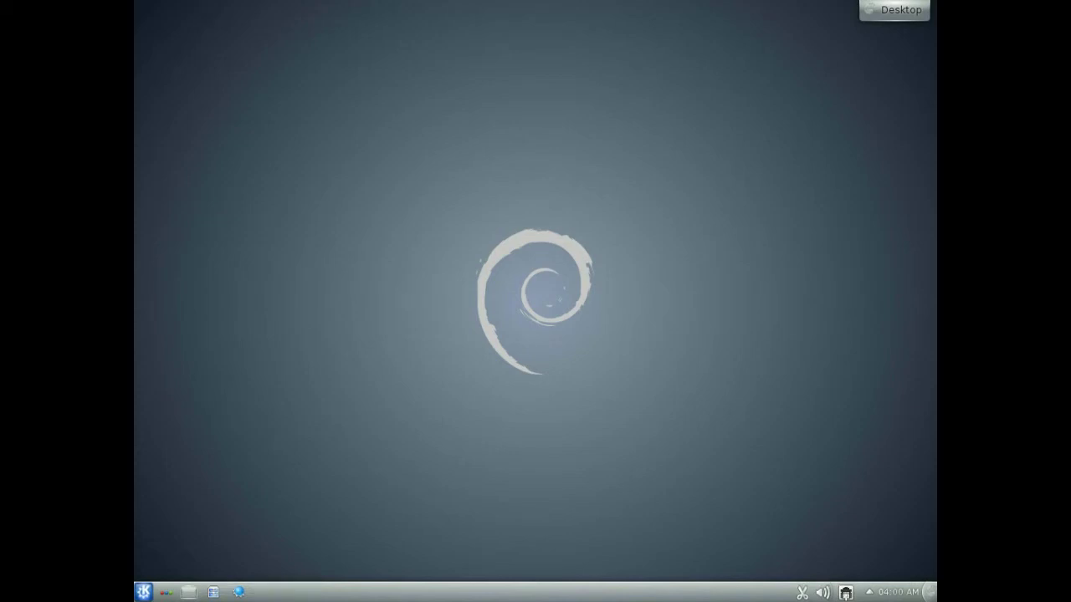
# Examine the installed programs in the Graphics and Internet categories of the application launcher
pyautogui.click(143, 591)
pyautogui.click(203, 276)
pyautogui.click(144, 592)
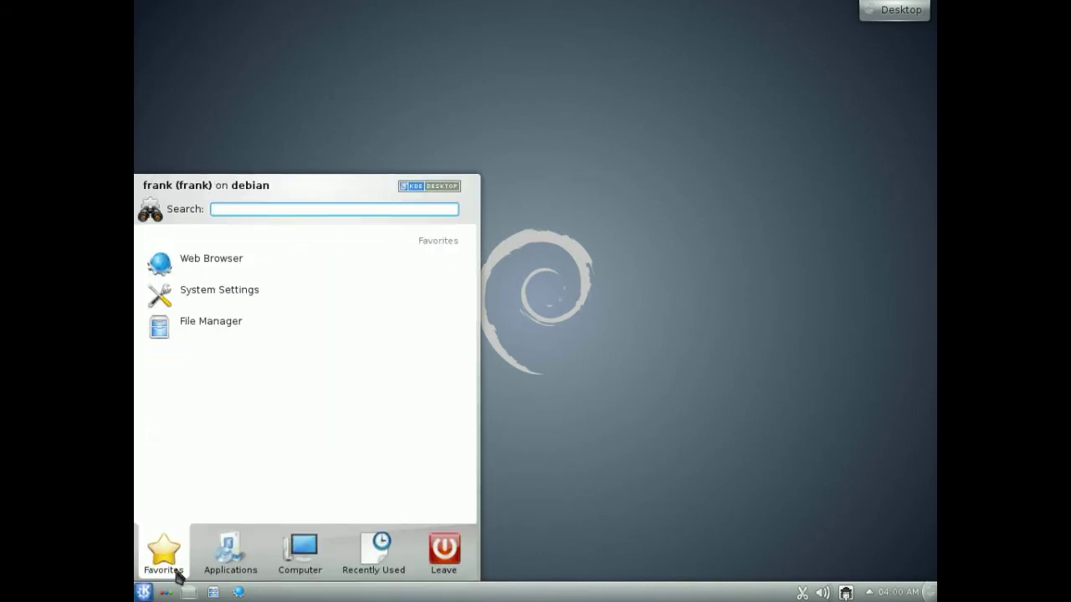
pyautogui.click(230, 552)
pyautogui.scroll(-1, 323, 375)
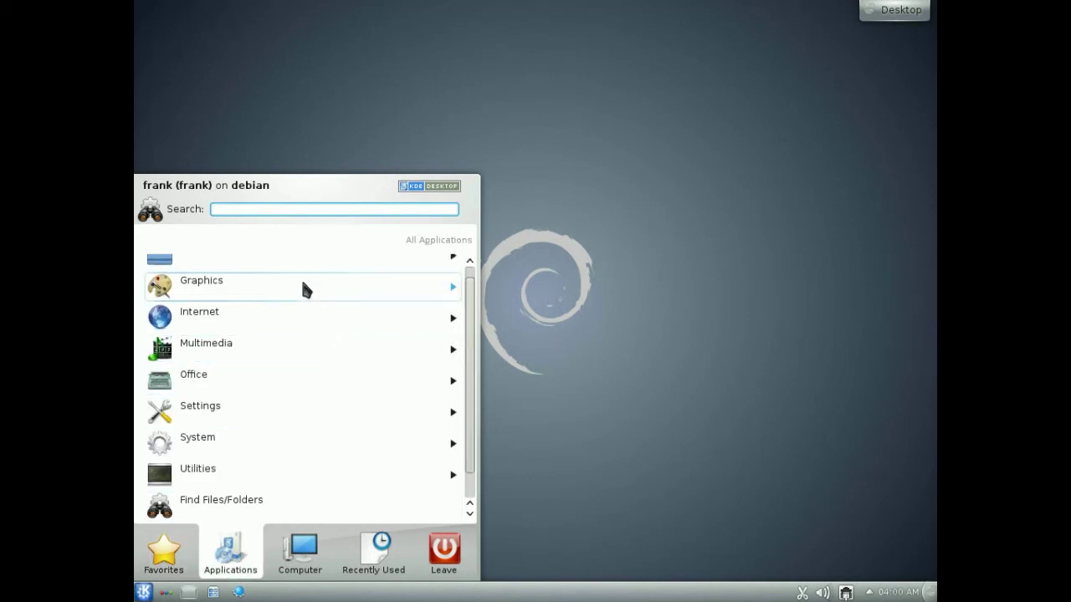
pyautogui.scroll(1, 303, 276)
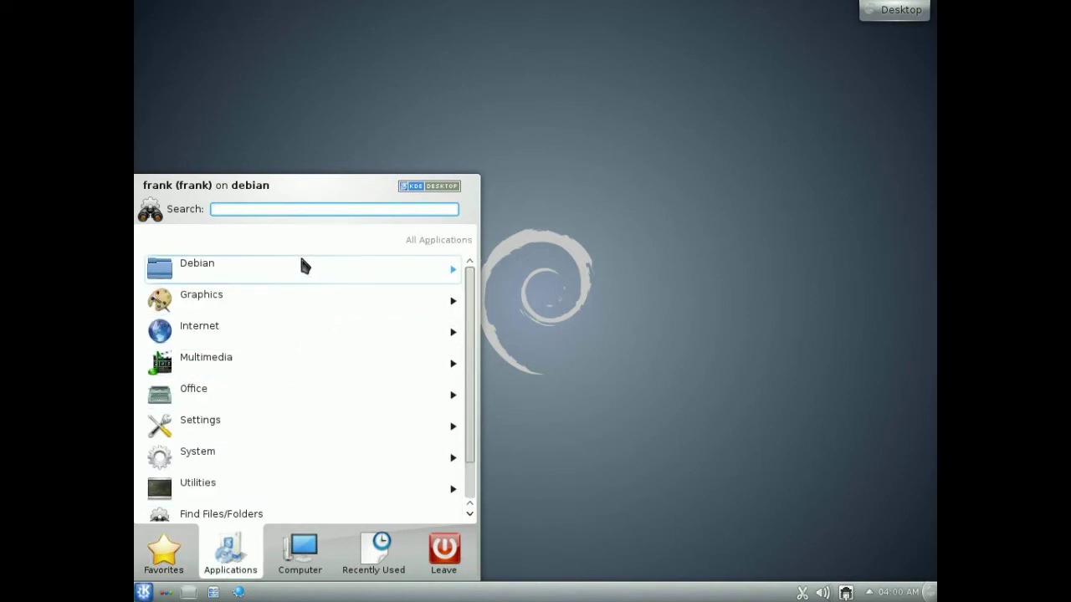
pyautogui.click(275, 296)
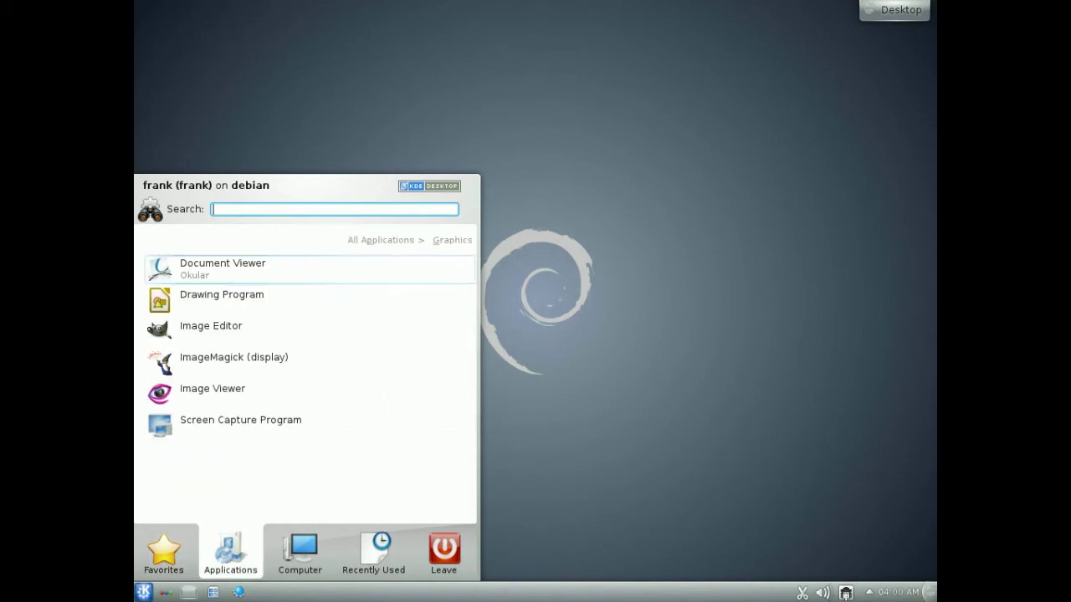
pyautogui.click(372, 241)
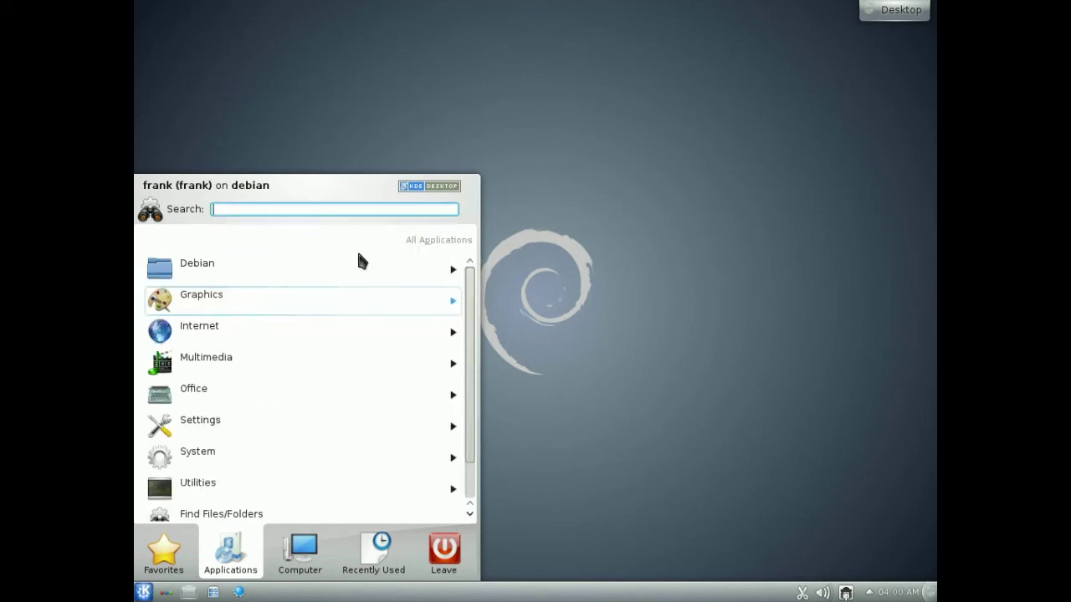
pyautogui.click(298, 332)
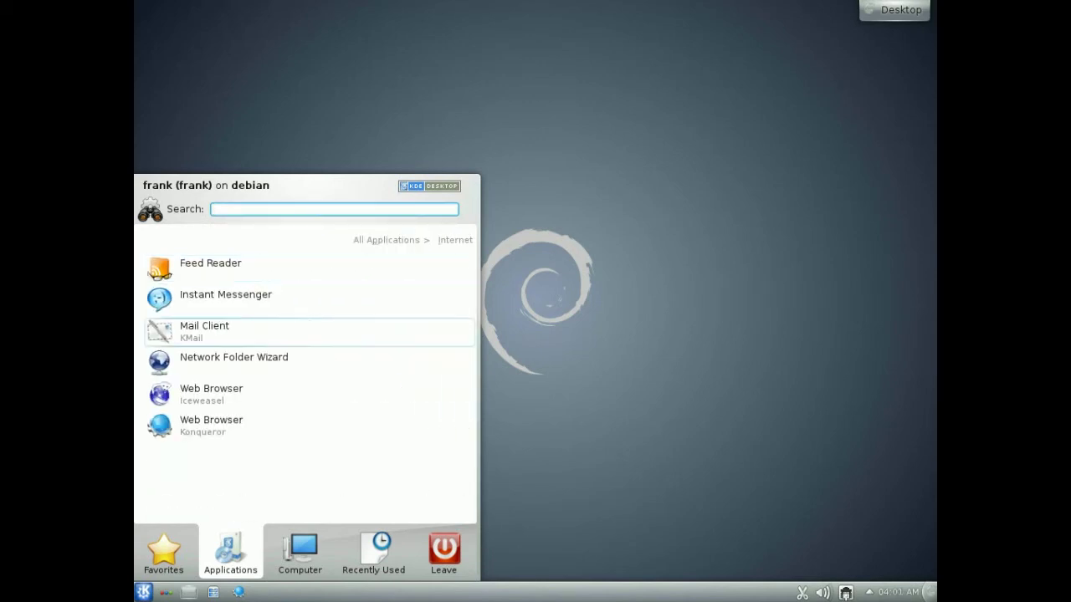
pyautogui.click(374, 243)
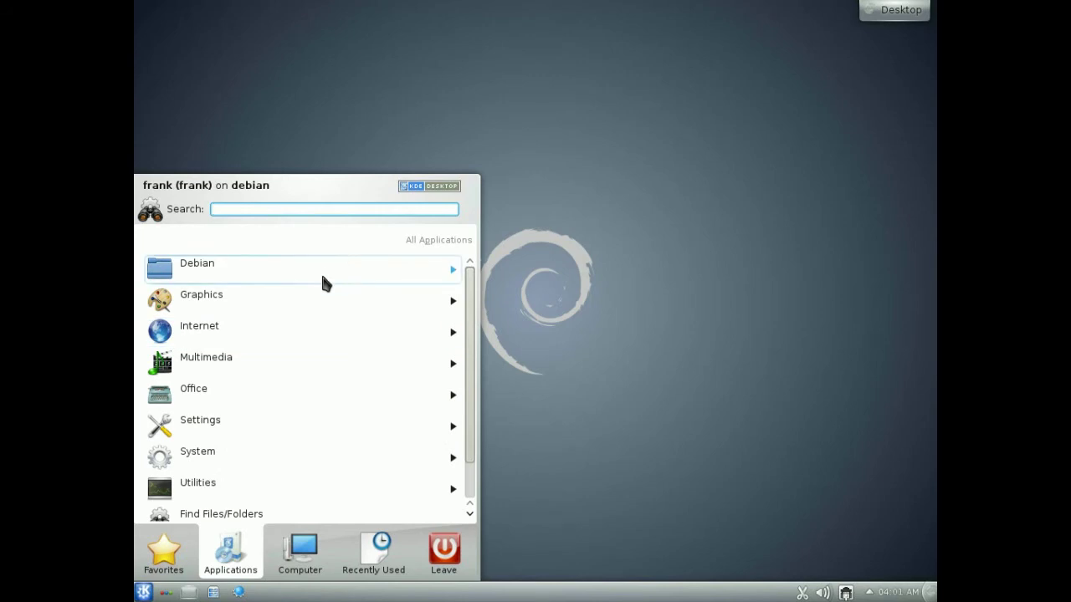
# Examine the installed programs in the Multimedia, Office and Settings categories of the application launcher
pyautogui.click(254, 359)
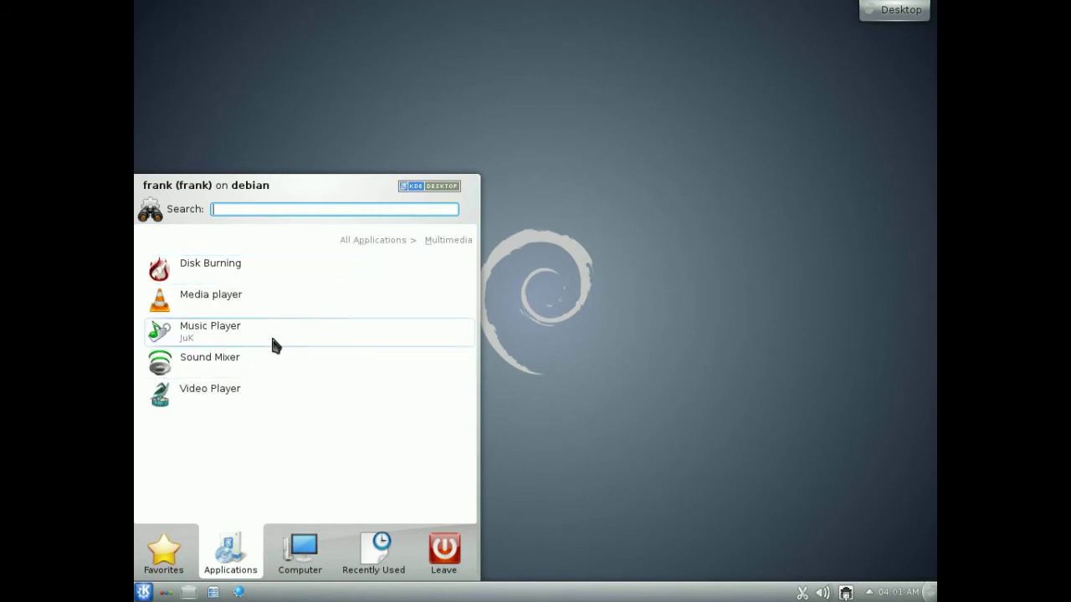
pyautogui.click(372, 240)
pyautogui.click(292, 386)
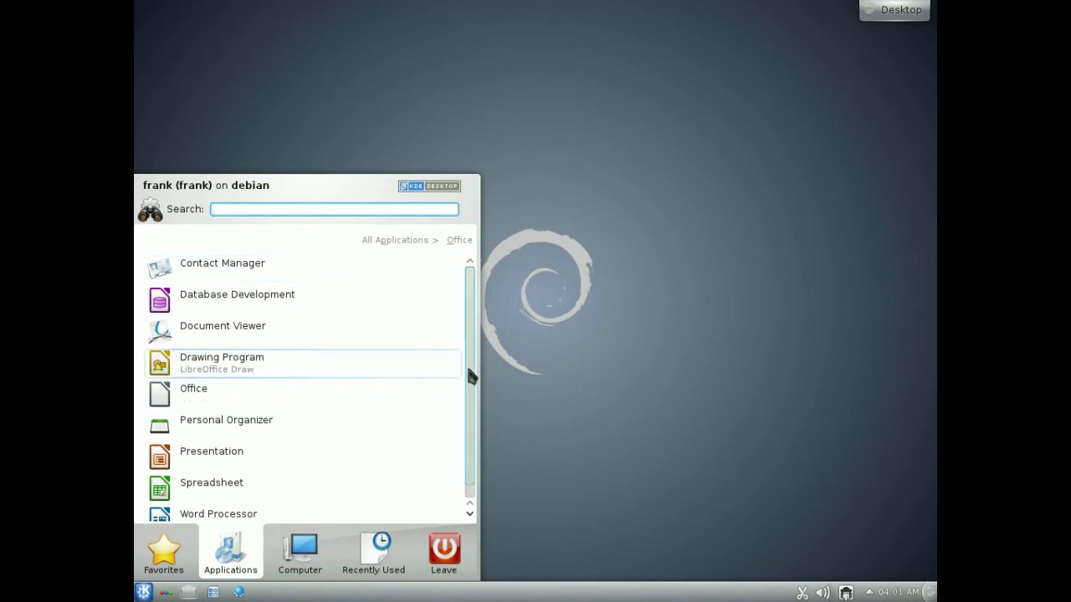
pyautogui.scroll(-1, 458, 373)
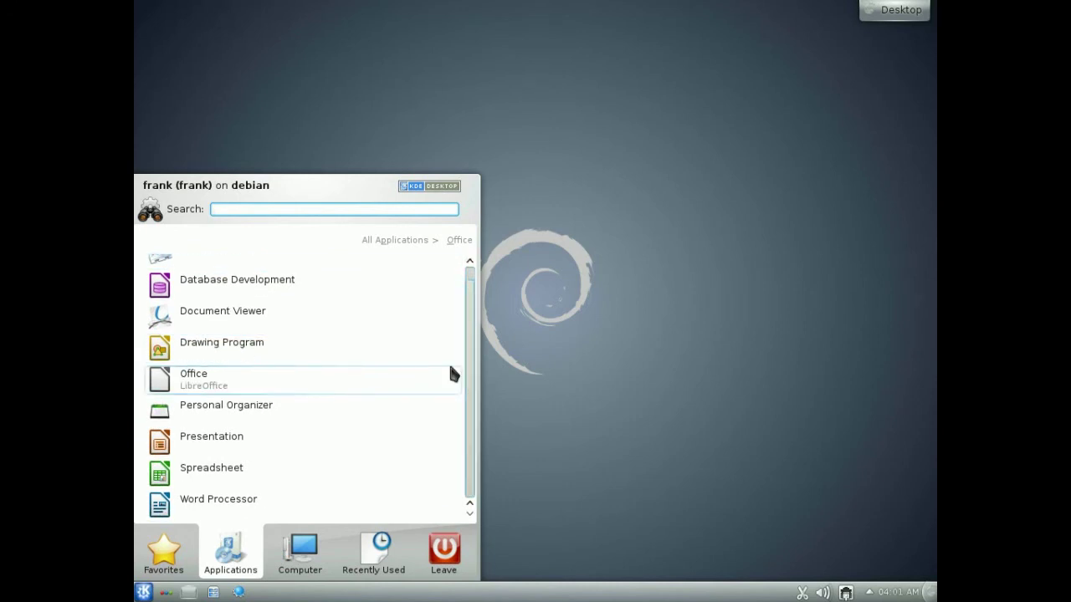
pyautogui.click(391, 241)
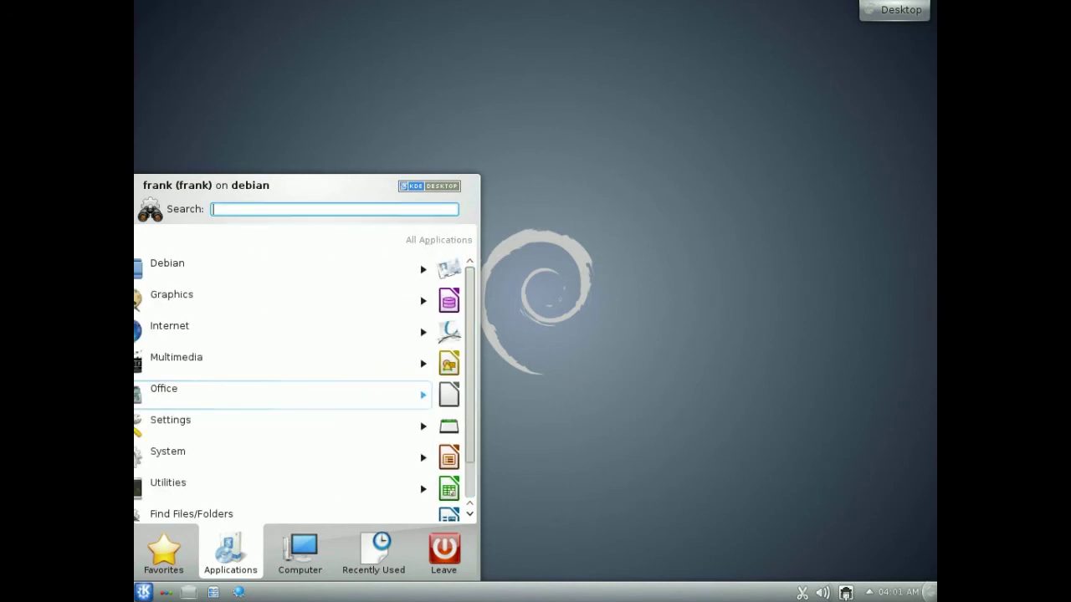
pyautogui.click(240, 422)
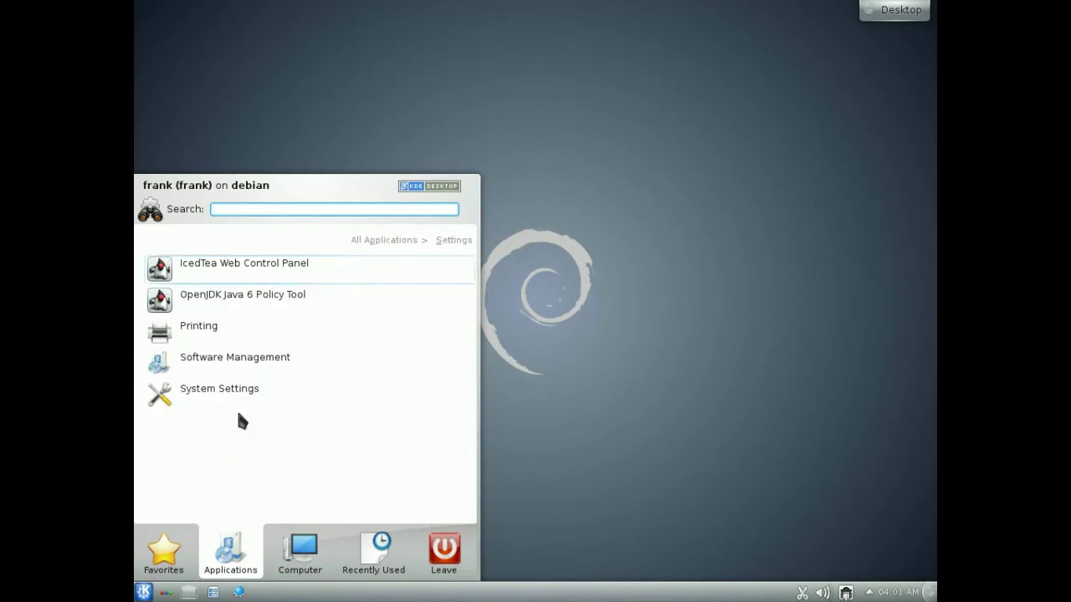
pyautogui.click(367, 243)
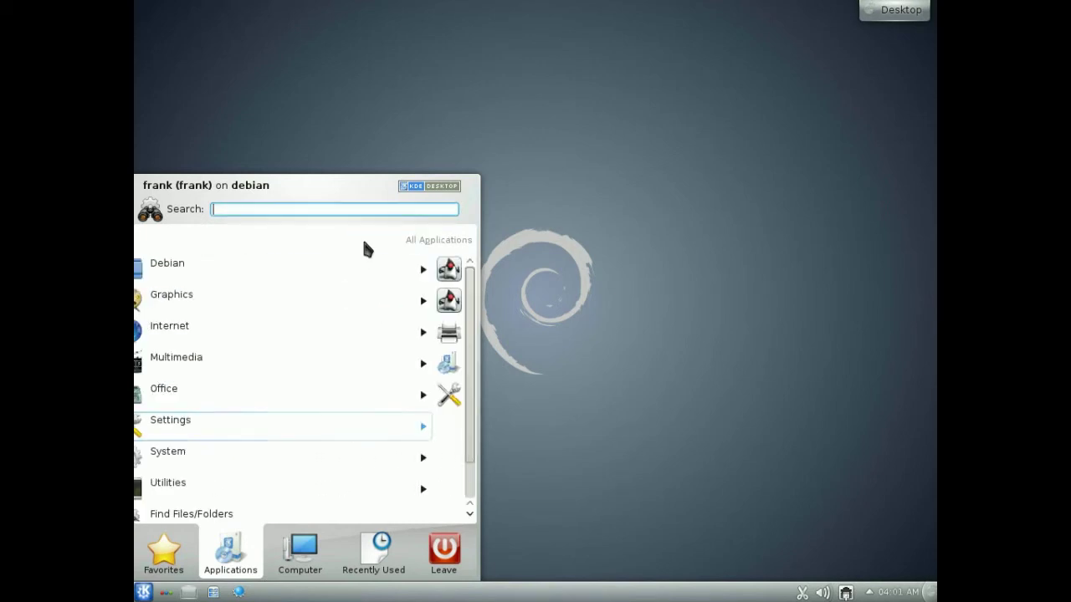
# Open the Terminal from the System category of the installed applications
pyautogui.click(194, 462)
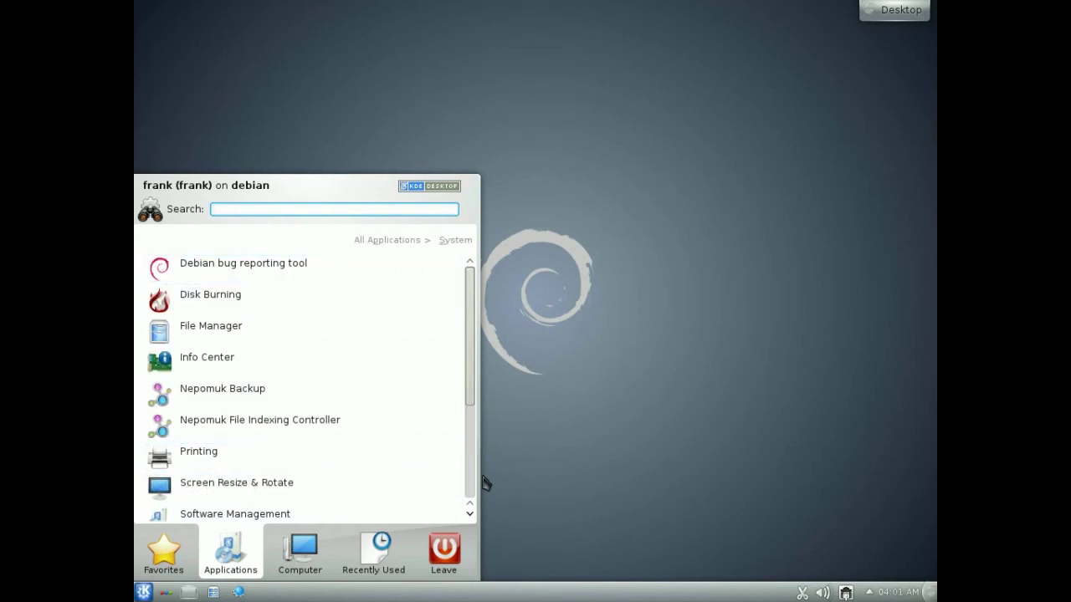
pyautogui.click(469, 467)
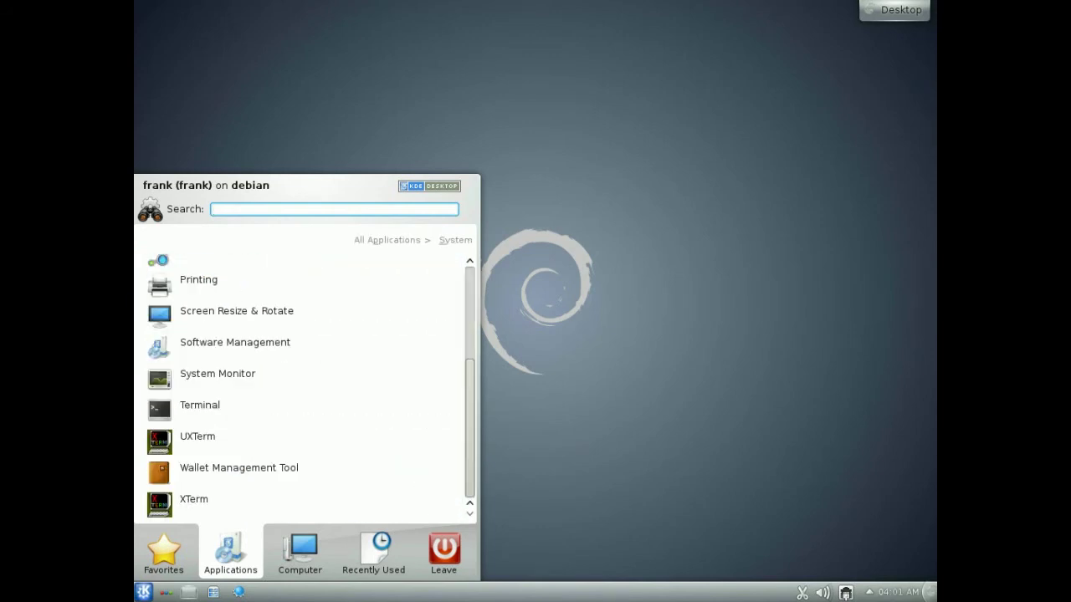
pyautogui.click(198, 418)
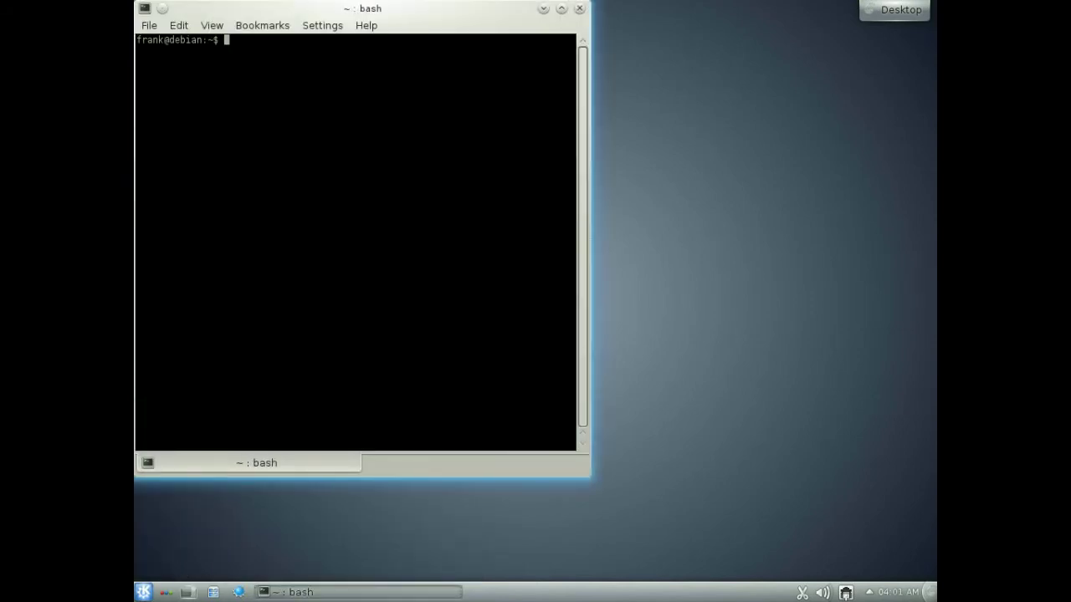
# Examine the Utilities programs, the rest of the application list, and the Computer places in the launcher
pyautogui.click(144, 591)
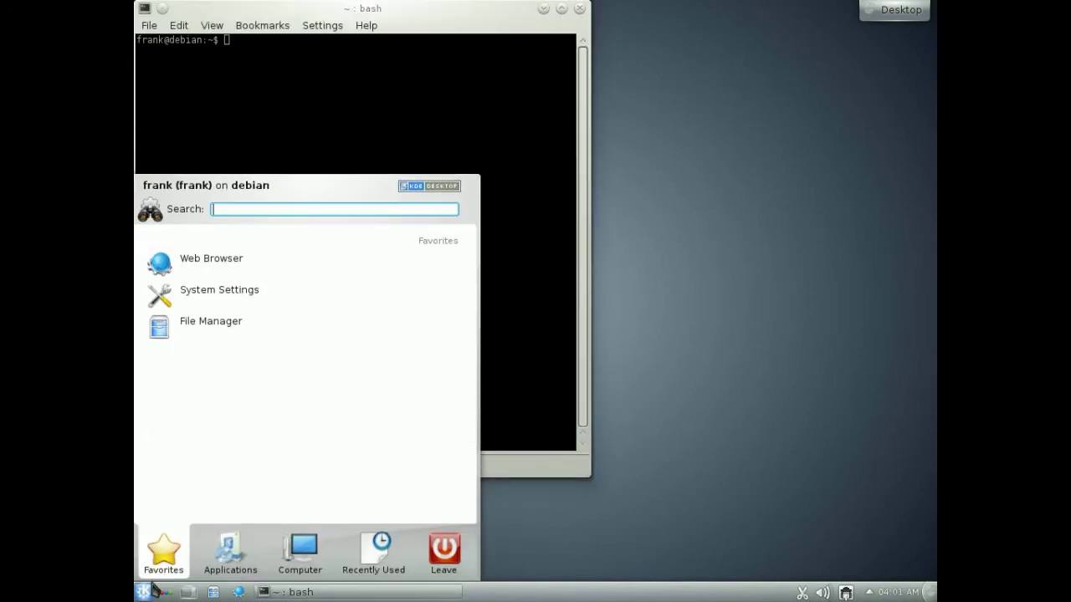
pyautogui.click(214, 558)
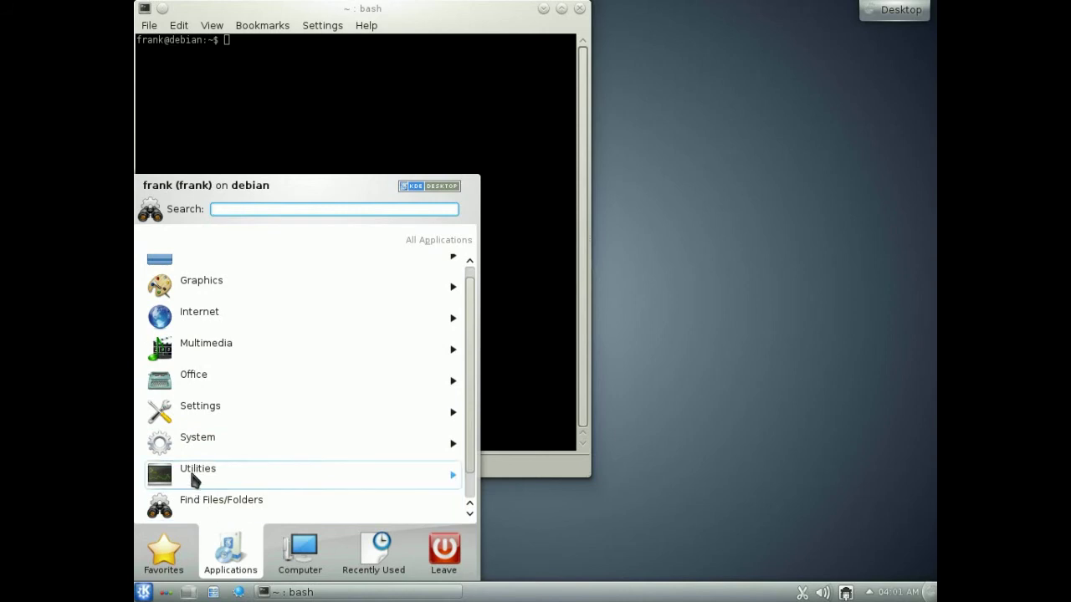
pyautogui.click(192, 475)
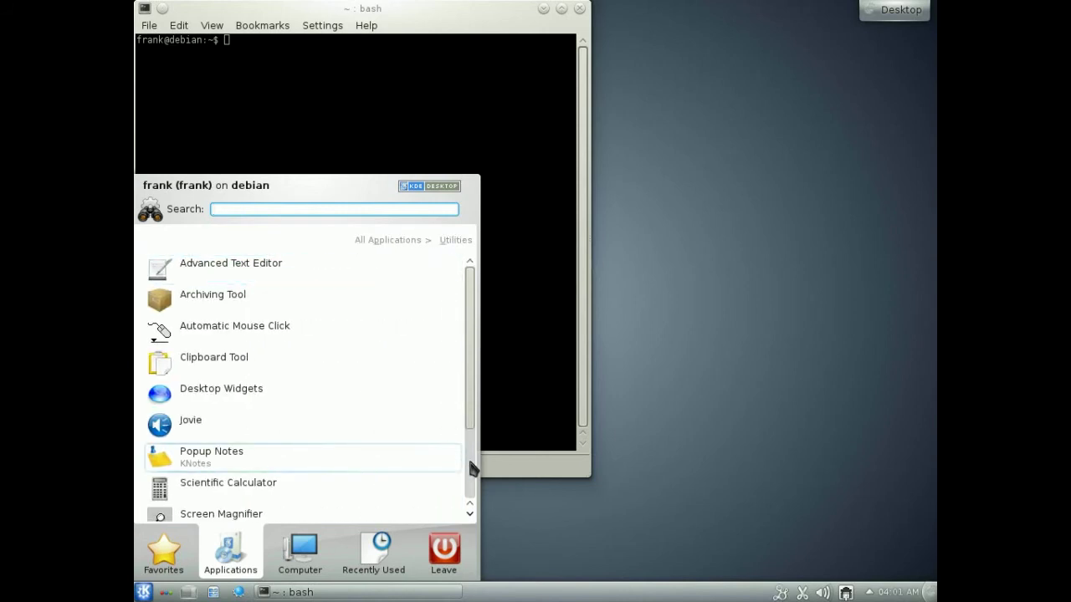
pyautogui.click(471, 468)
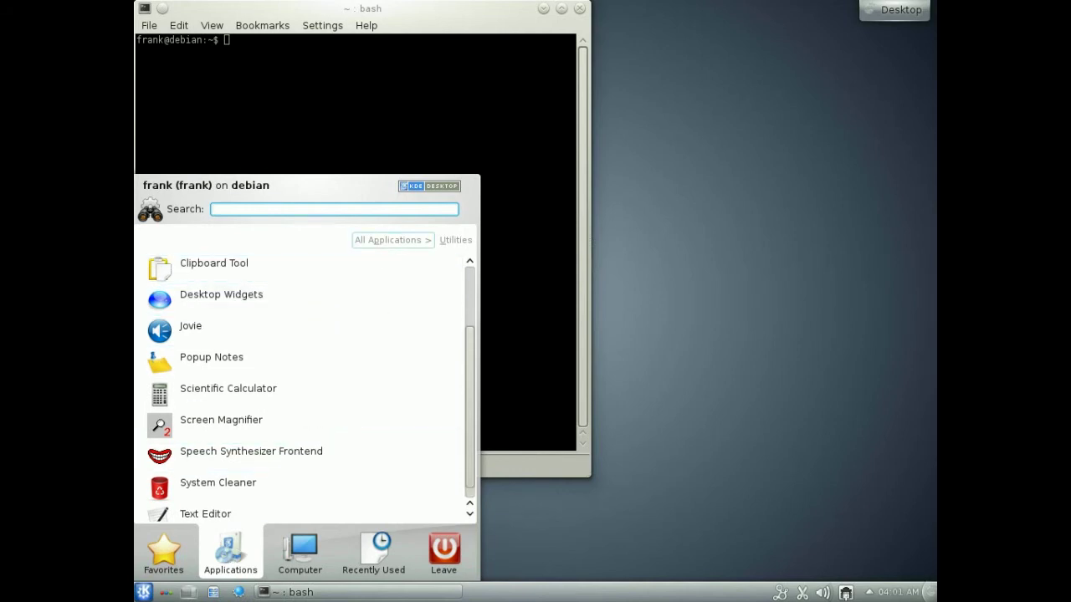
pyautogui.click(388, 240)
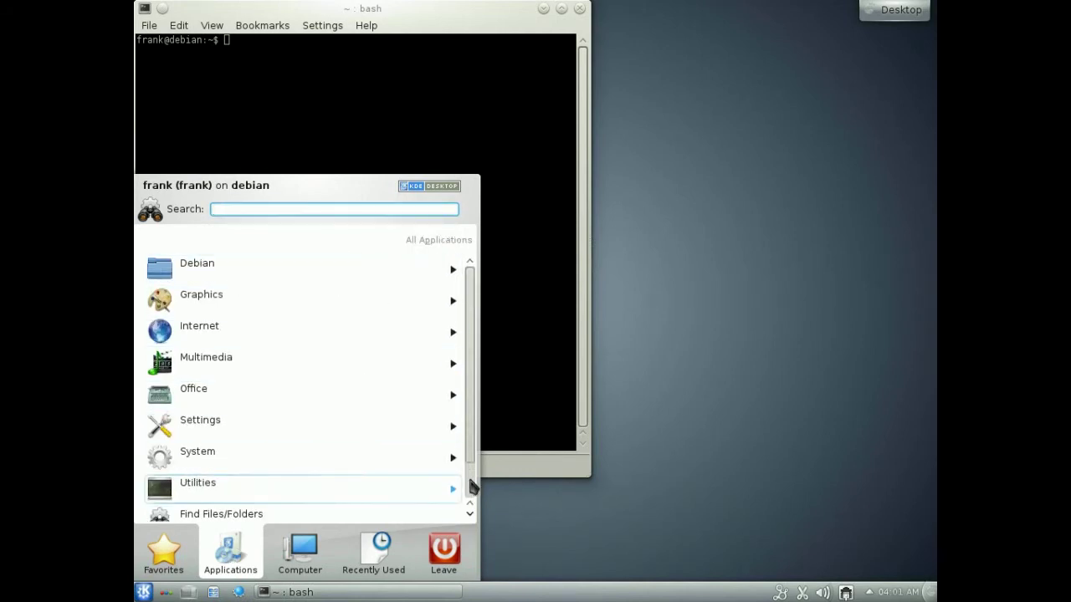
pyautogui.scroll(-2, 471, 485)
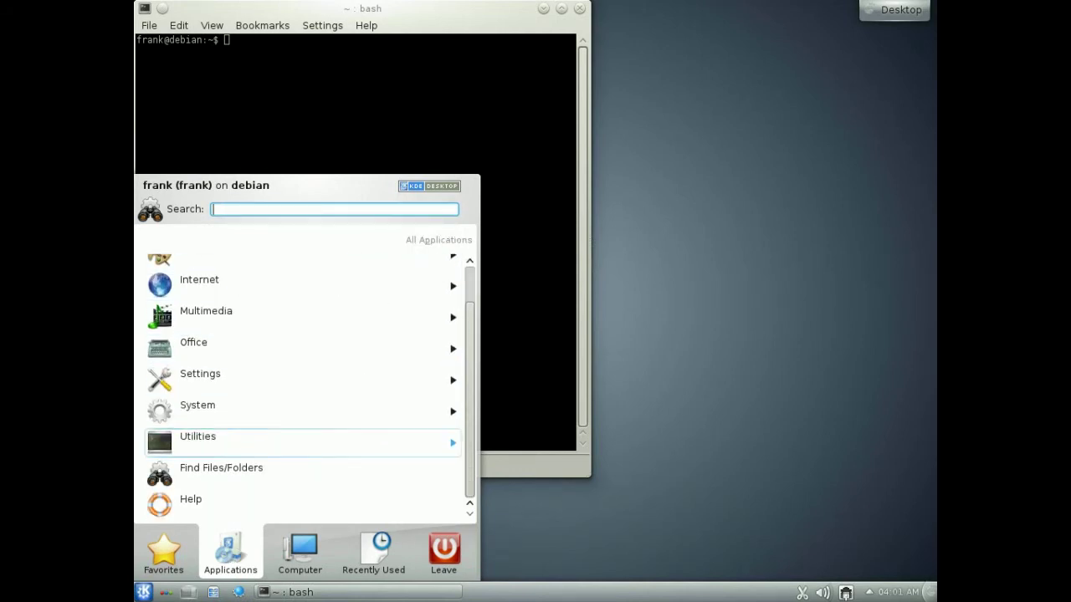
pyautogui.click(311, 535)
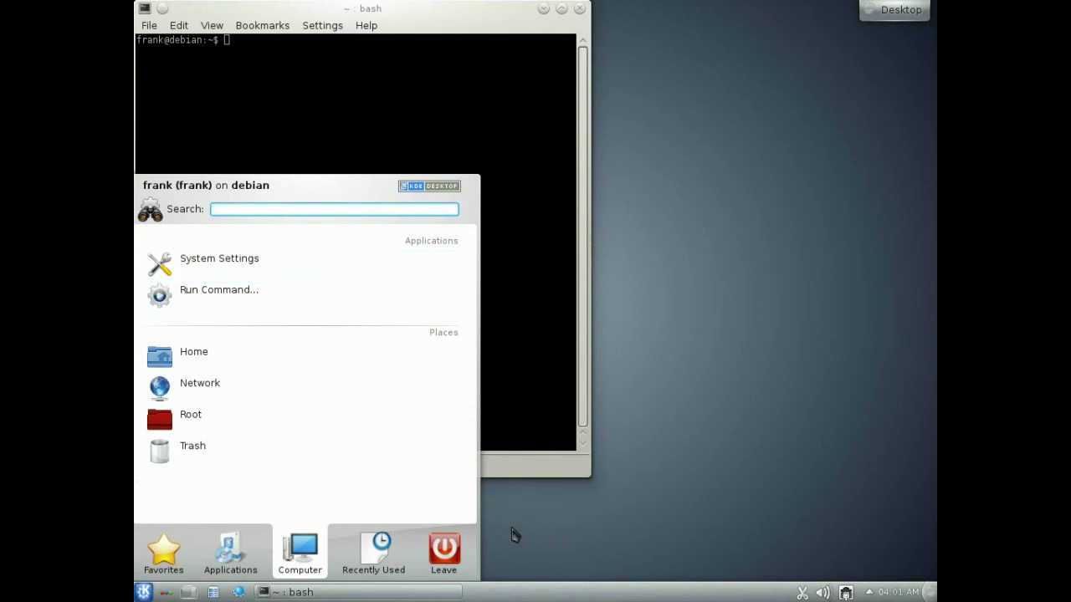
# Return to the terminal and run uname -a to check the kernel and system information
pyautogui.click(541, 200)
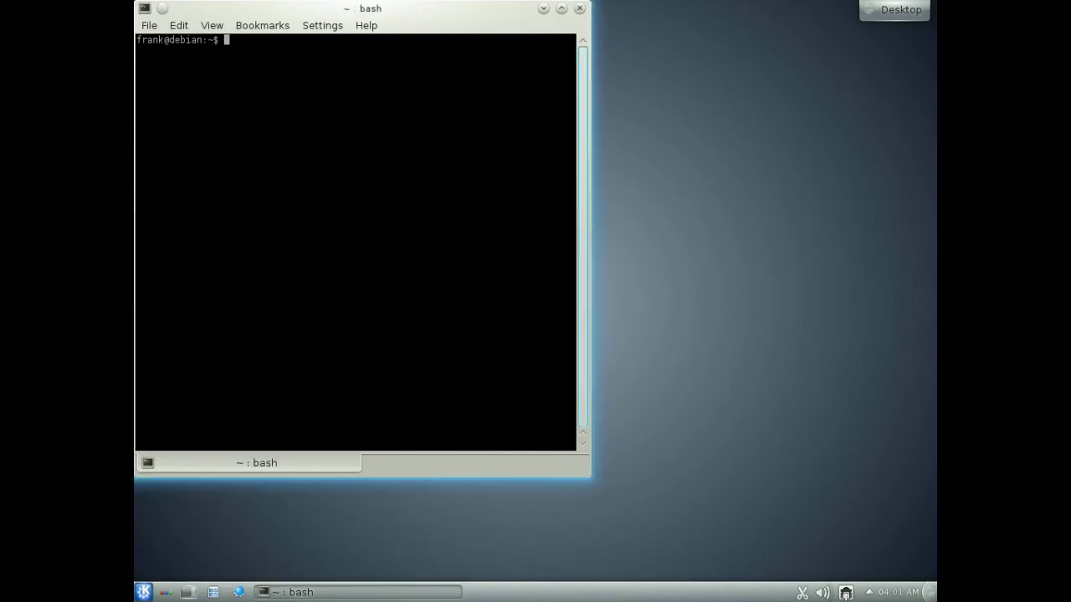
pyautogui.write('uname -a')
pyautogui.press('Return')
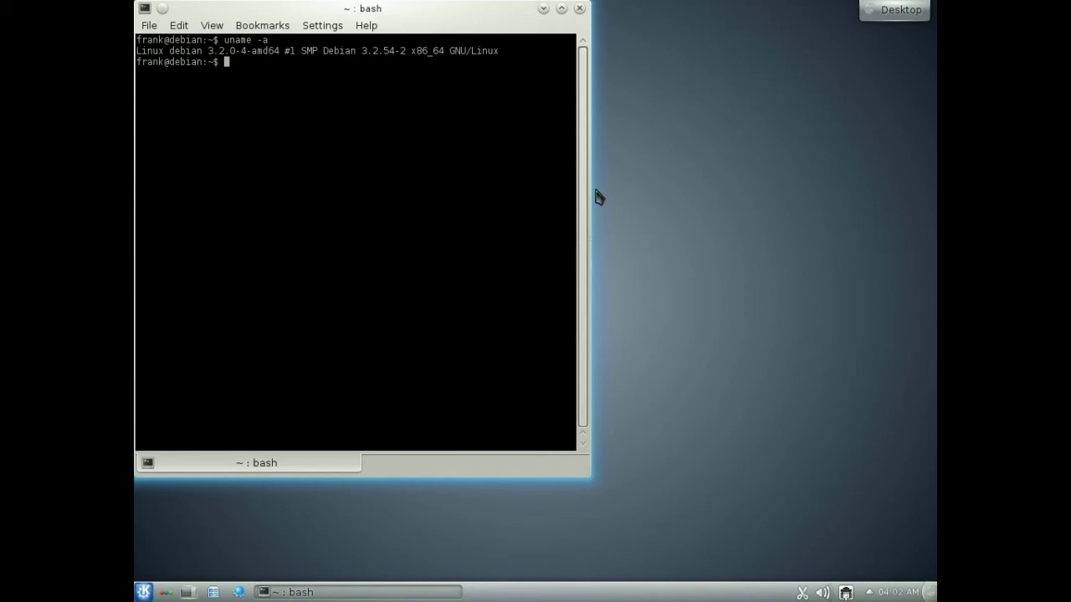
# Open the desktop settings and select the Joy Inksplat wallpaper
pyautogui.click(240, 592)
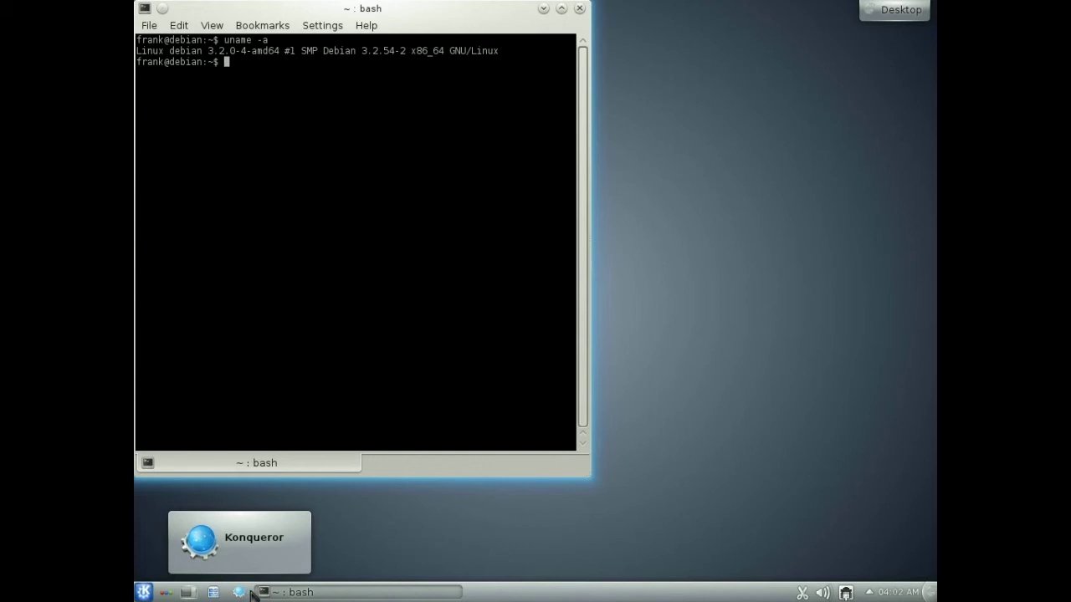
pyautogui.rightClick(682, 450)
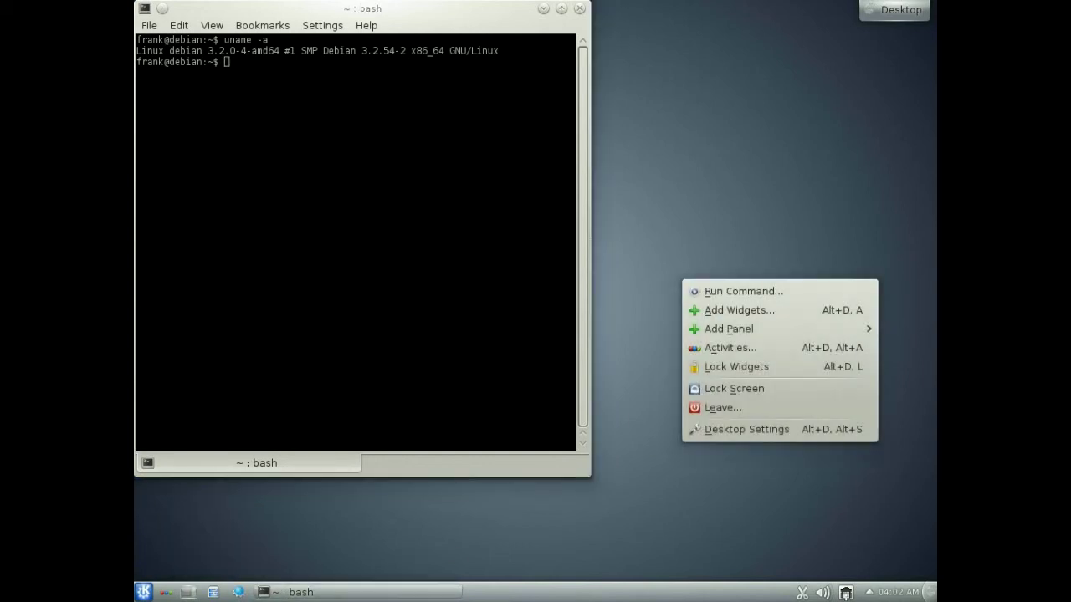
pyautogui.click(719, 431)
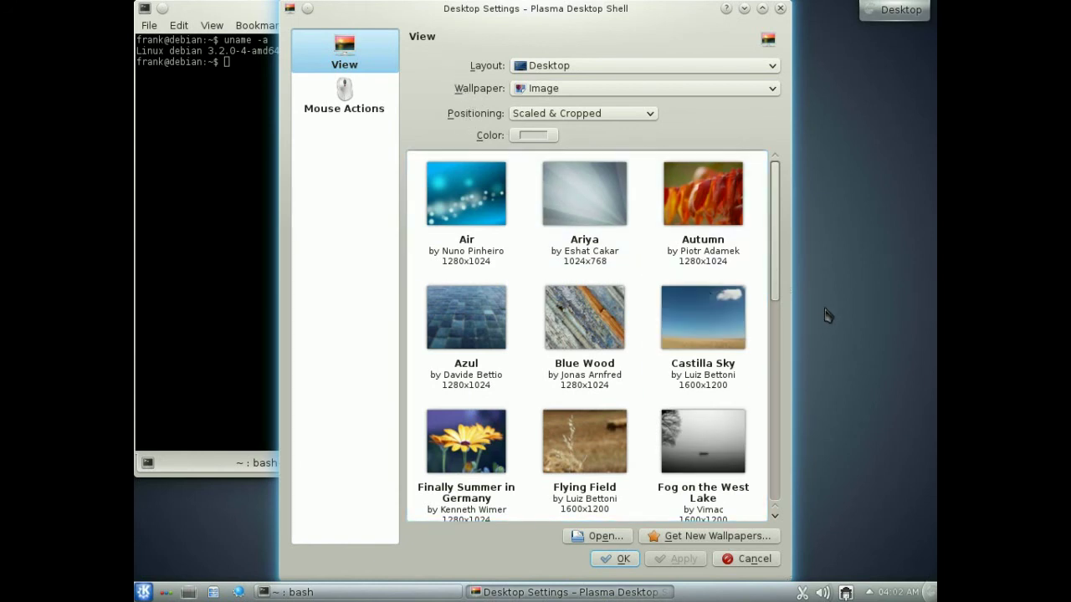
pyautogui.scroll(-1, 782, 258)
pyautogui.moveTo(782, 258); pyautogui.dragTo(784, 469)
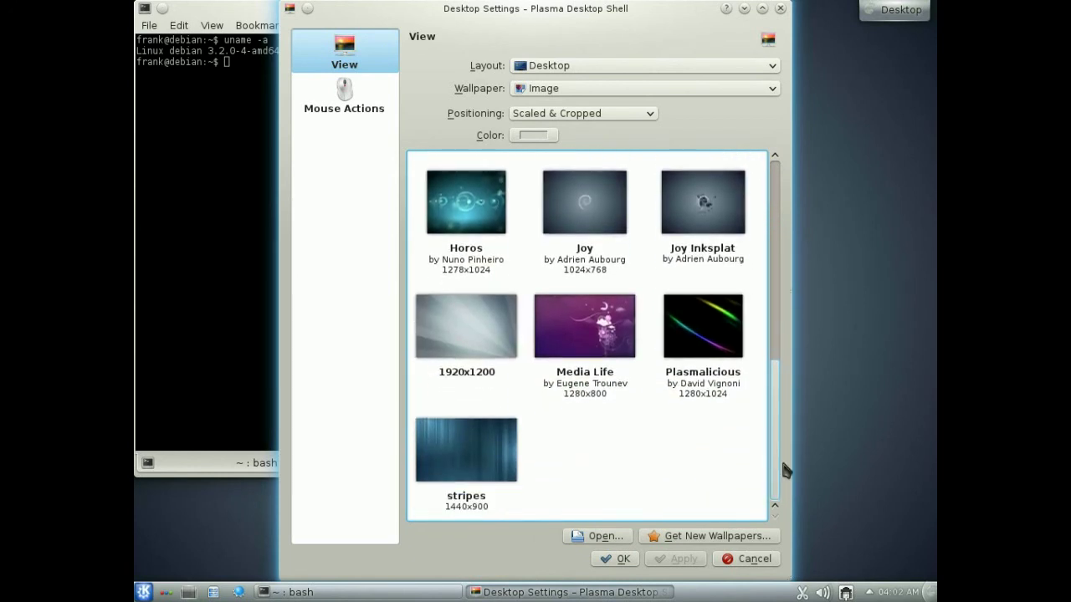
pyautogui.click(728, 236)
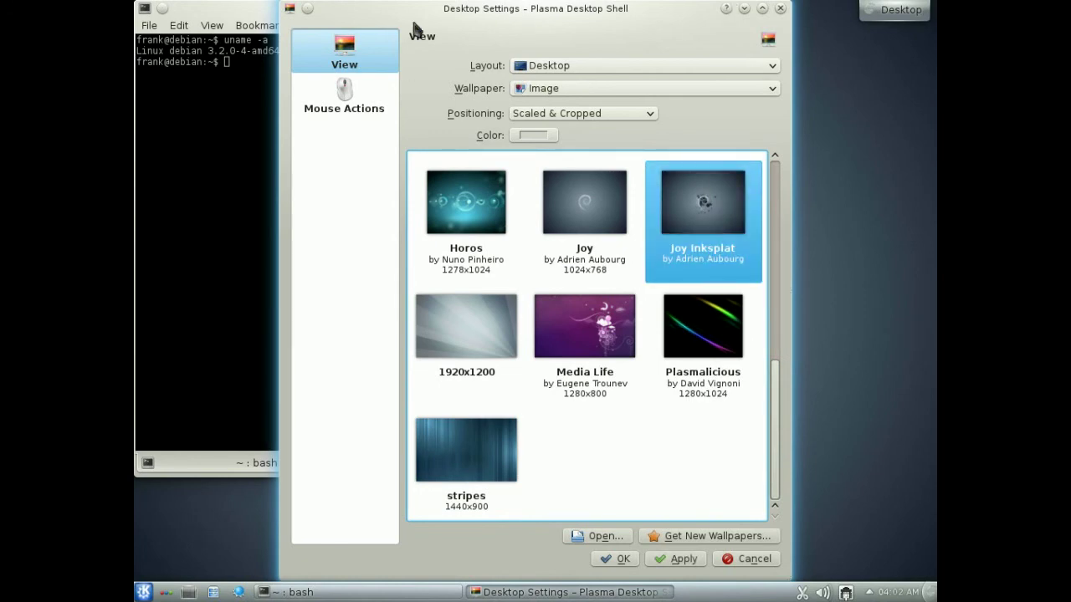
# View the current desktop background by minimizing the open windows, and apply the selected wallpaper in the restored desktop settings
pyautogui.click(743, 10)
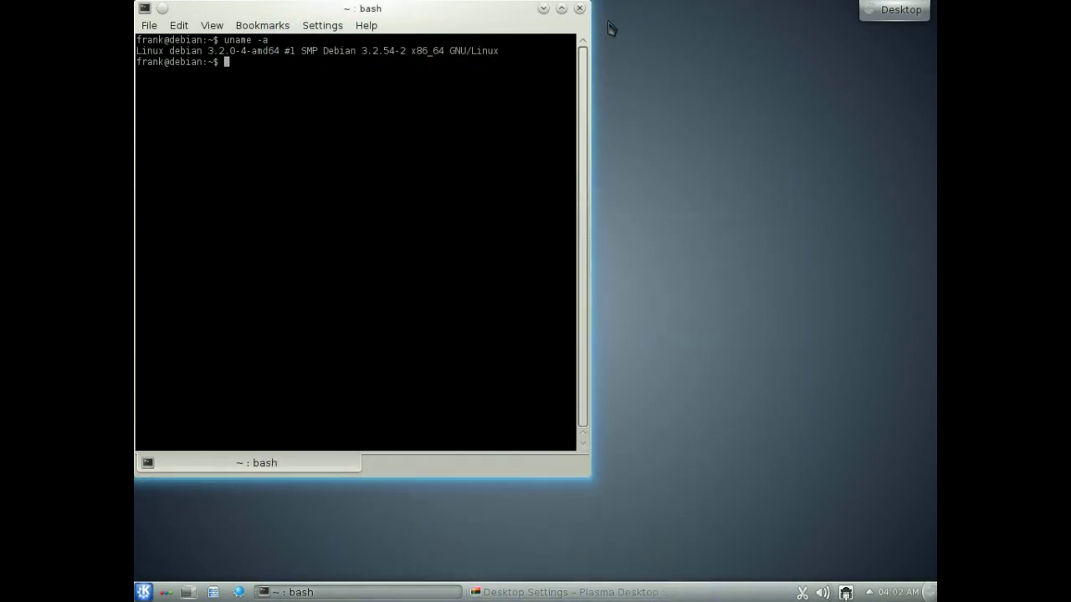
pyautogui.click(545, 10)
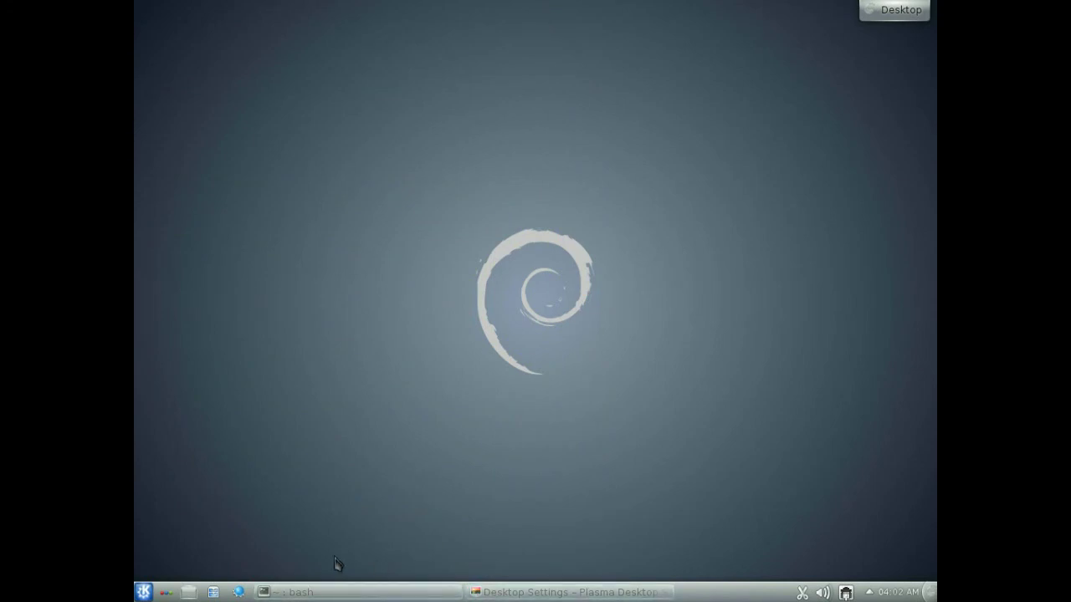
pyautogui.click(479, 592)
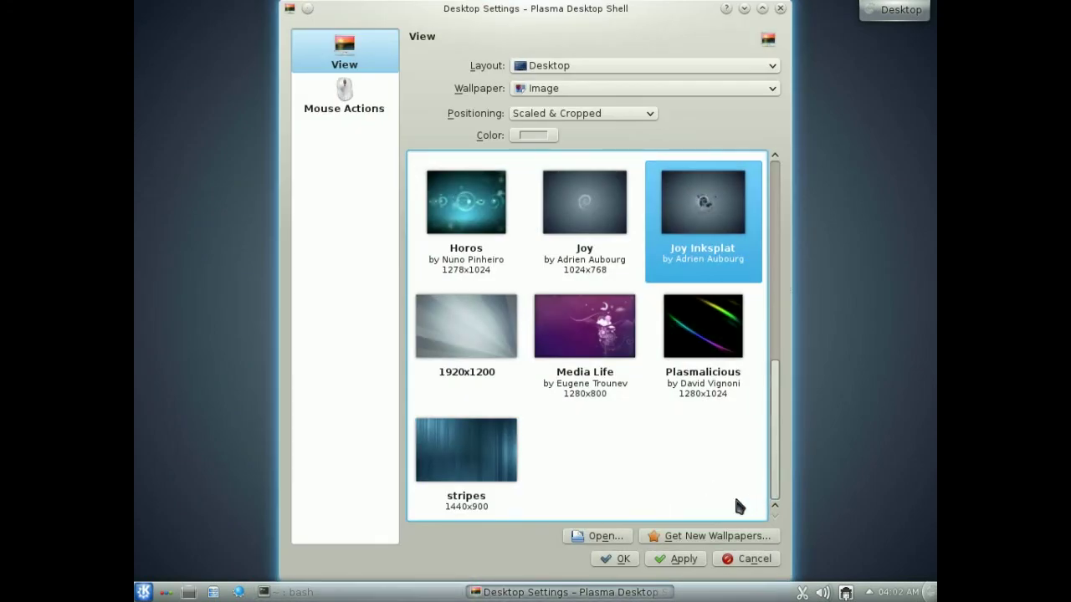
pyautogui.click(689, 549)
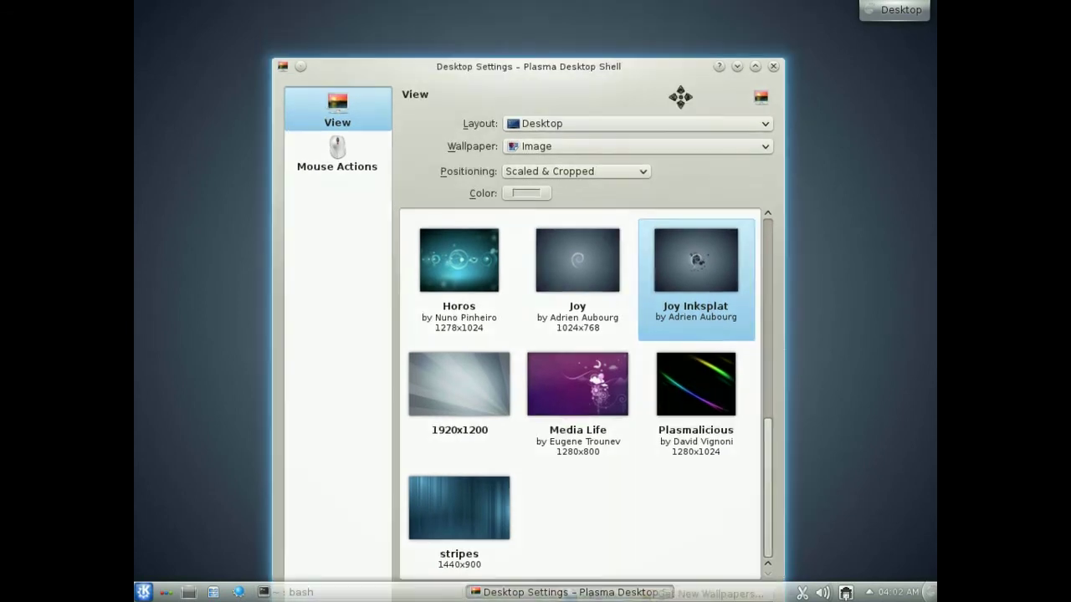
# Maximize the Desktop Settings window, check the applied wallpaper on the desktop, and look through the available wallpapers
pyautogui.moveTo(680, 96); pyautogui.dragTo(658, 140)
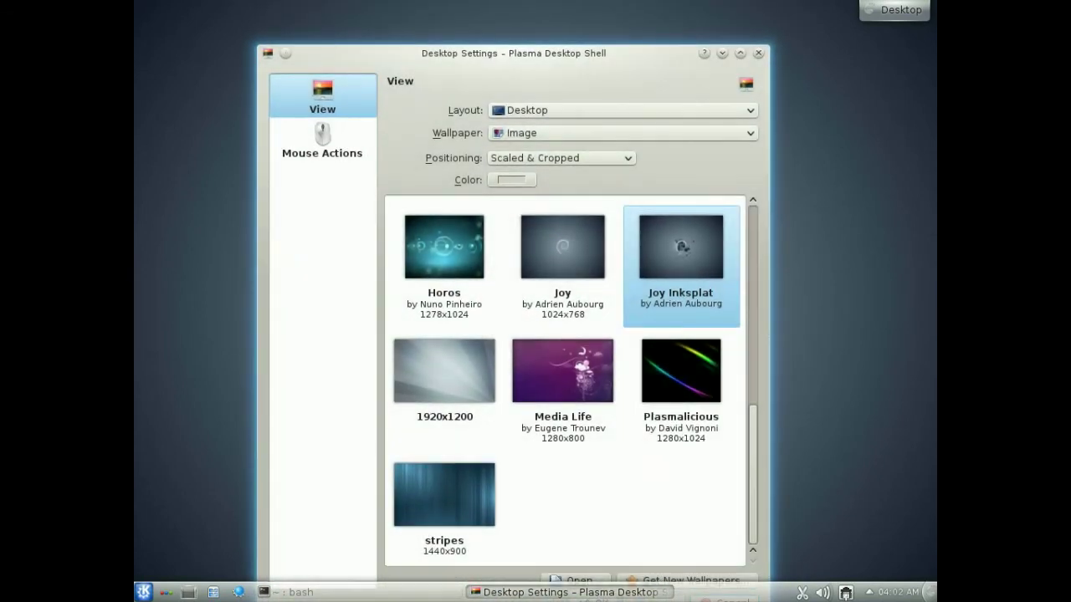
pyautogui.moveTo(673, 61); pyautogui.dragTo(700, 4)
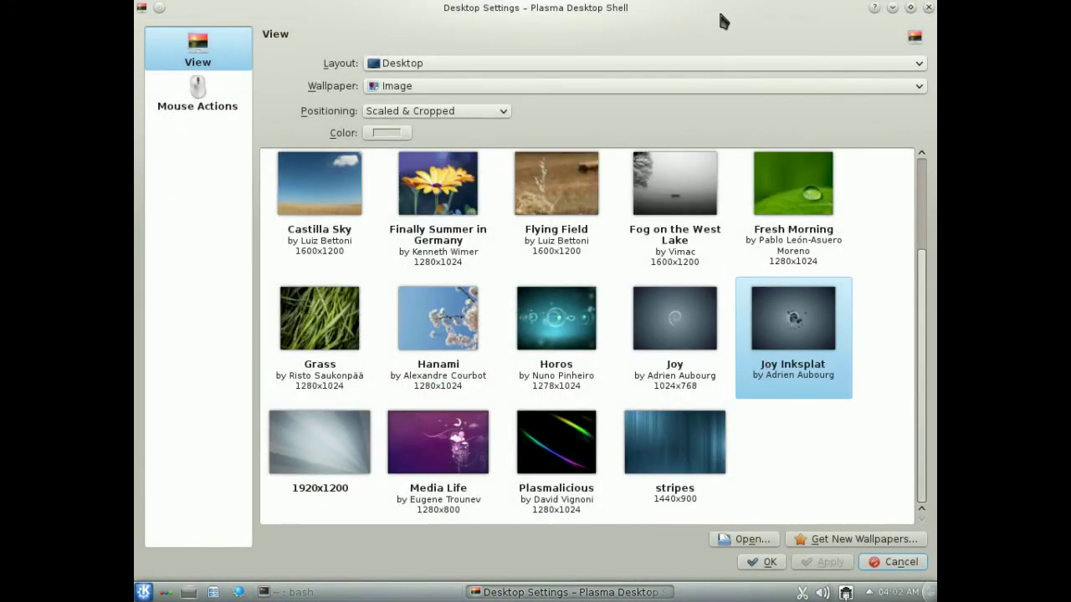
pyautogui.click(891, 8)
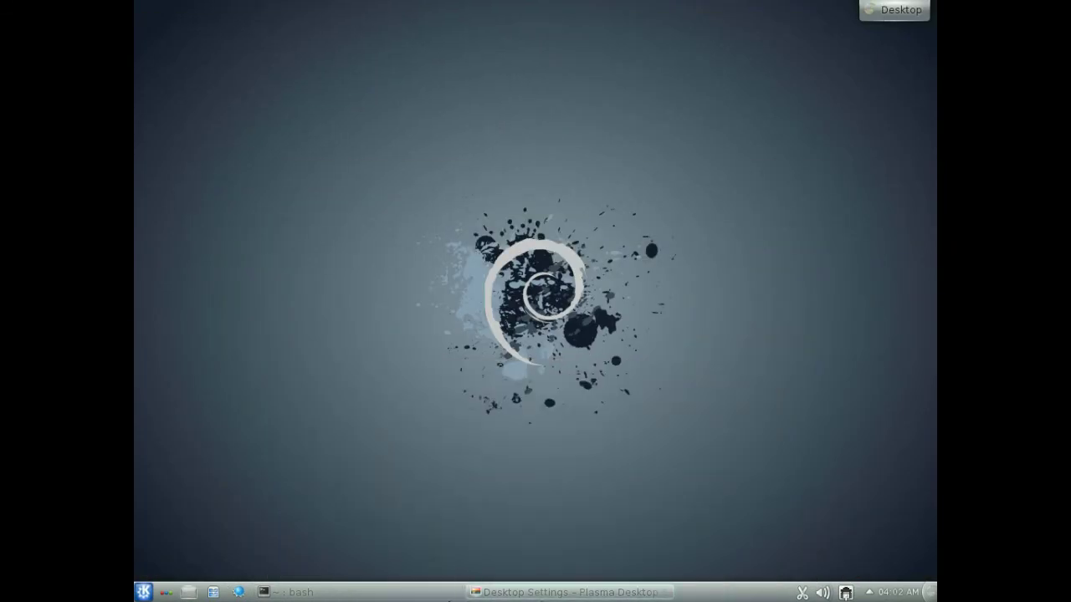
pyautogui.click(485, 592)
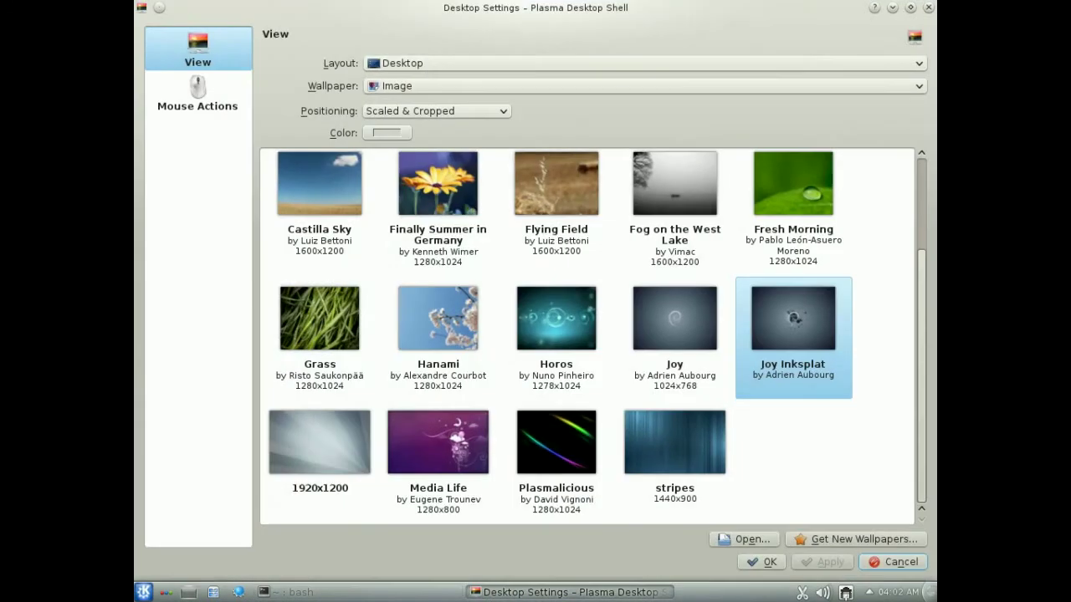
pyautogui.scroll(3, 925, 390)
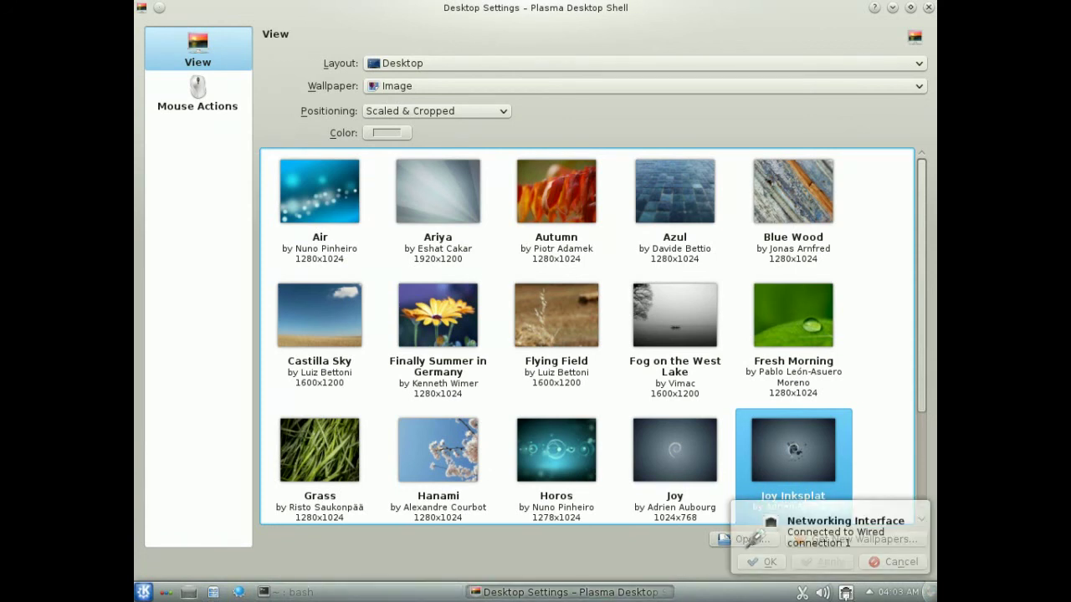
pyautogui.scroll(-1, 823, 593)
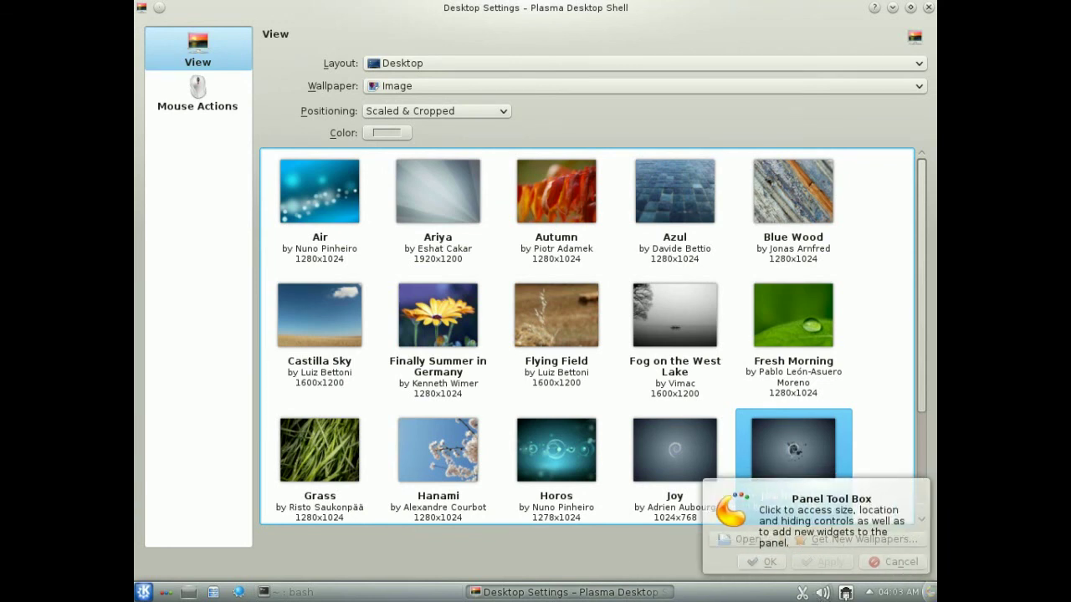
# Log out of the current desktop session and confirm the logout
pyautogui.click(146, 592)
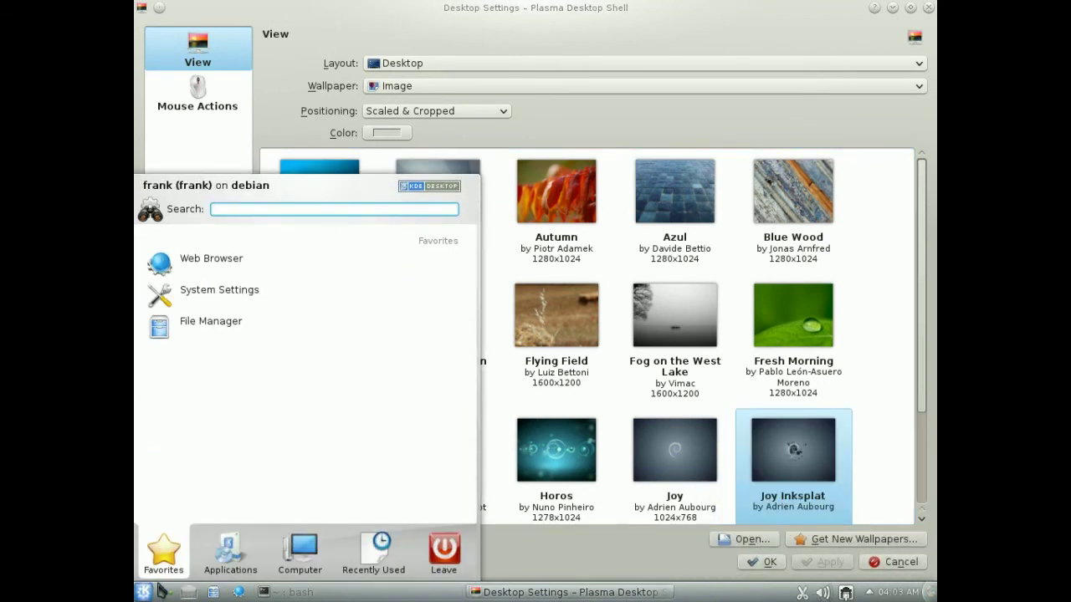
pyautogui.moveTo(449, 567)
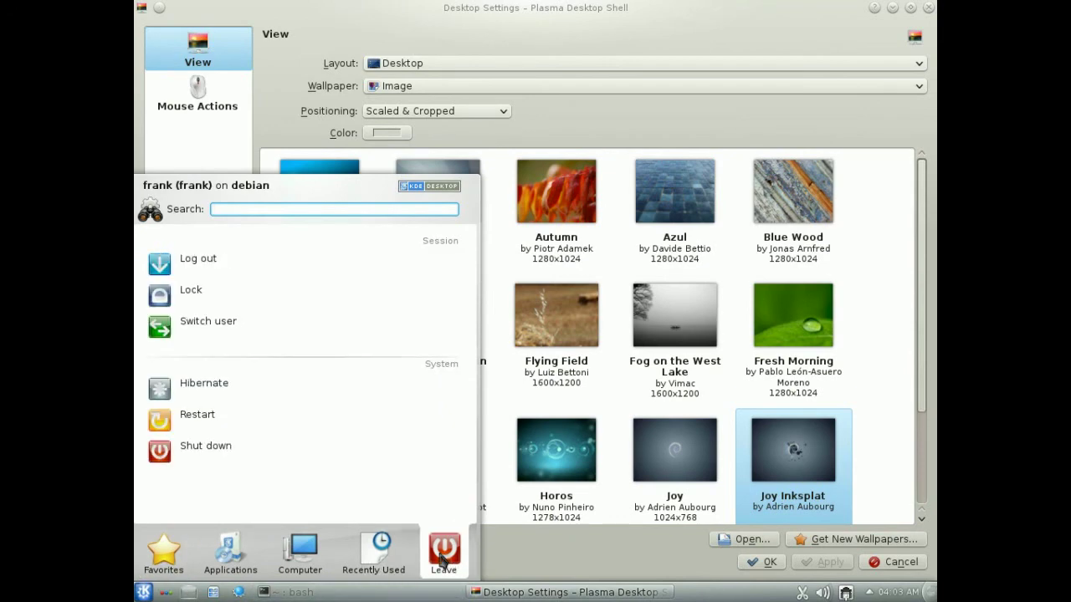
pyautogui.click(194, 261)
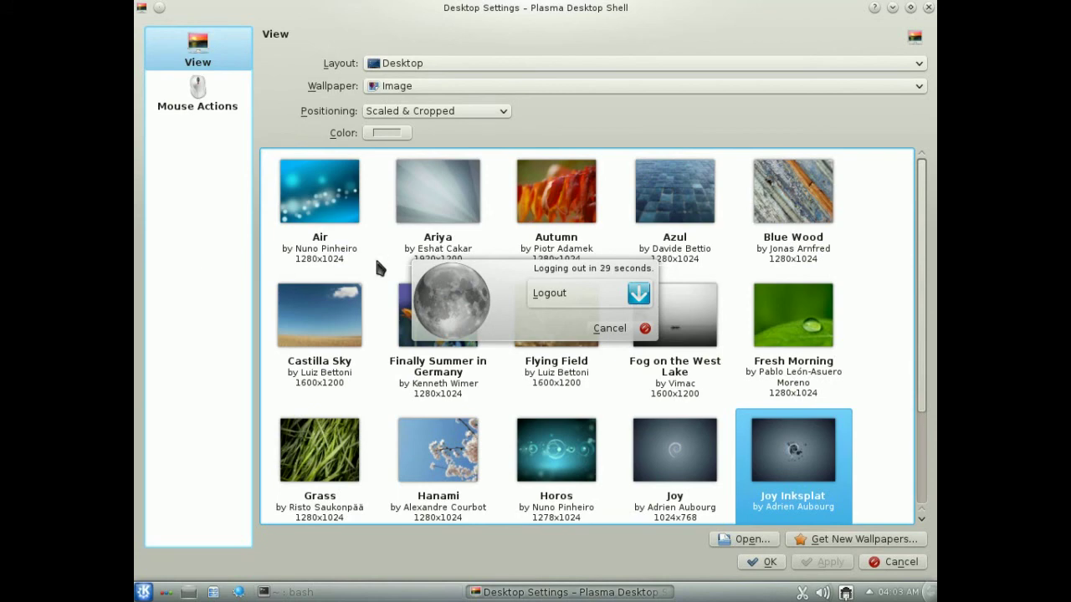
pyautogui.click(552, 299)
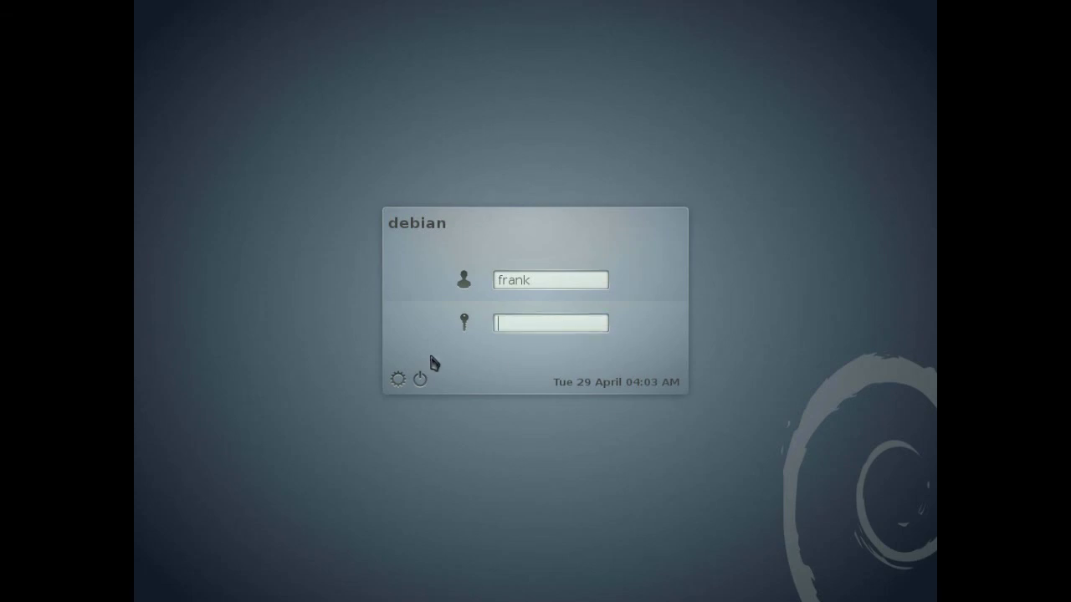
# Choose the Failsafe session type at the login screen and try to log in with the account password
pyautogui.click(398, 379)
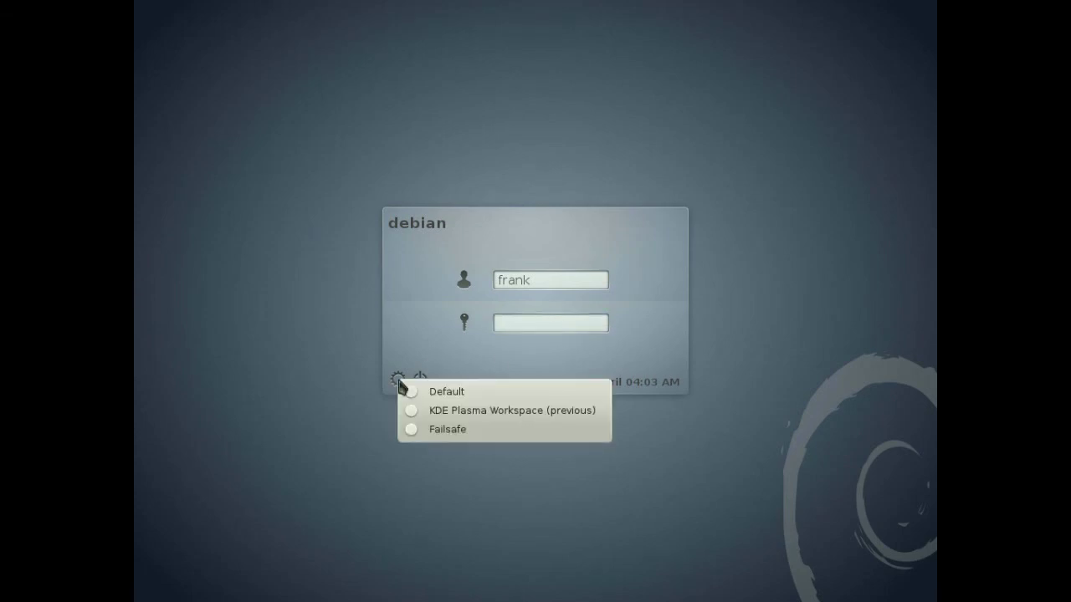
pyautogui.click(410, 430)
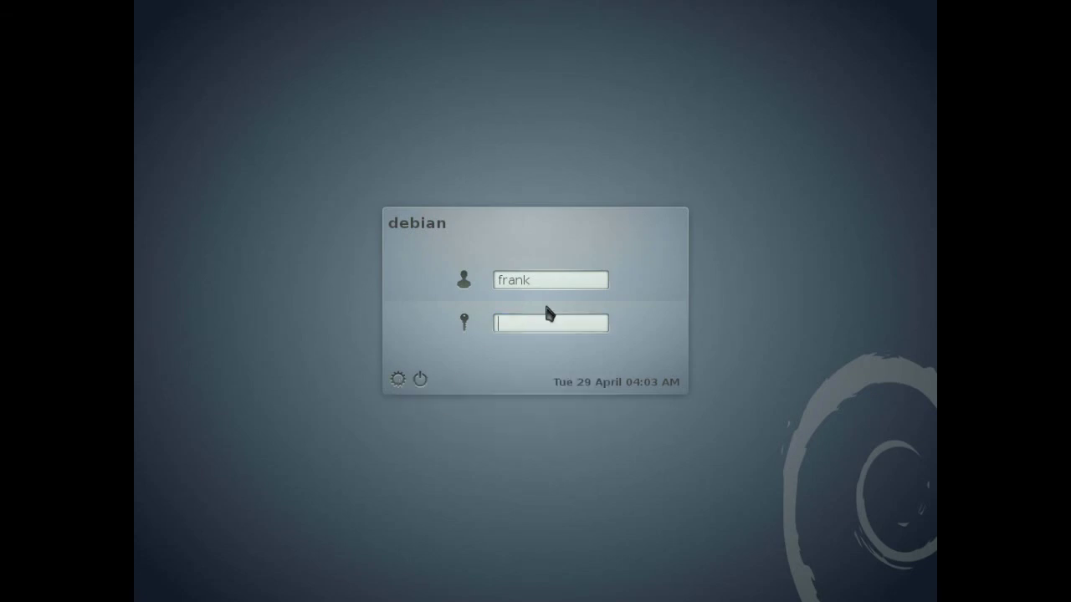
pyautogui.write('••')
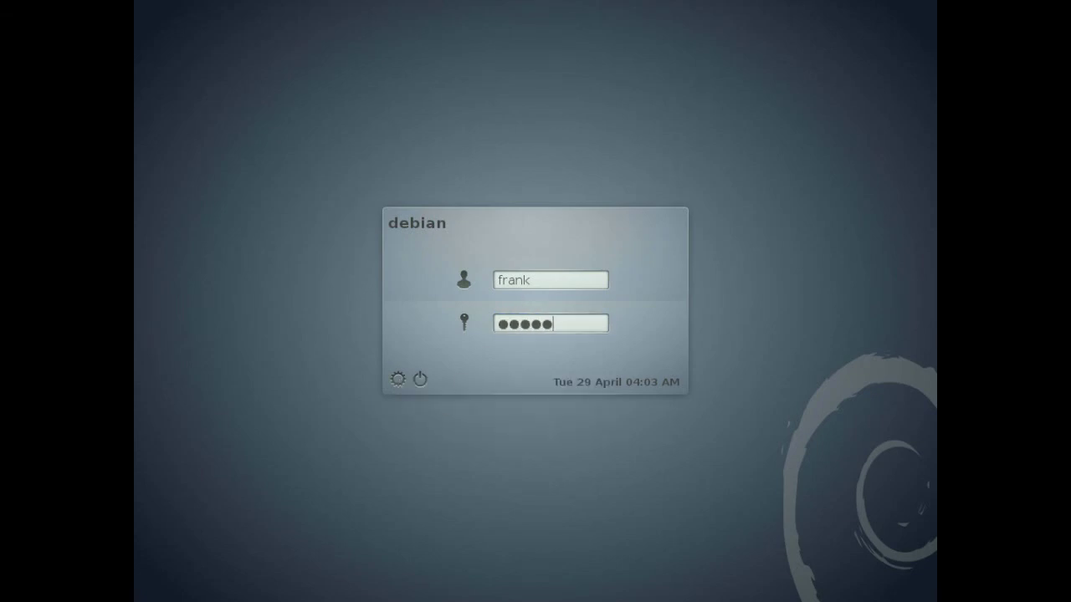
pyautogui.write('•••••••••')
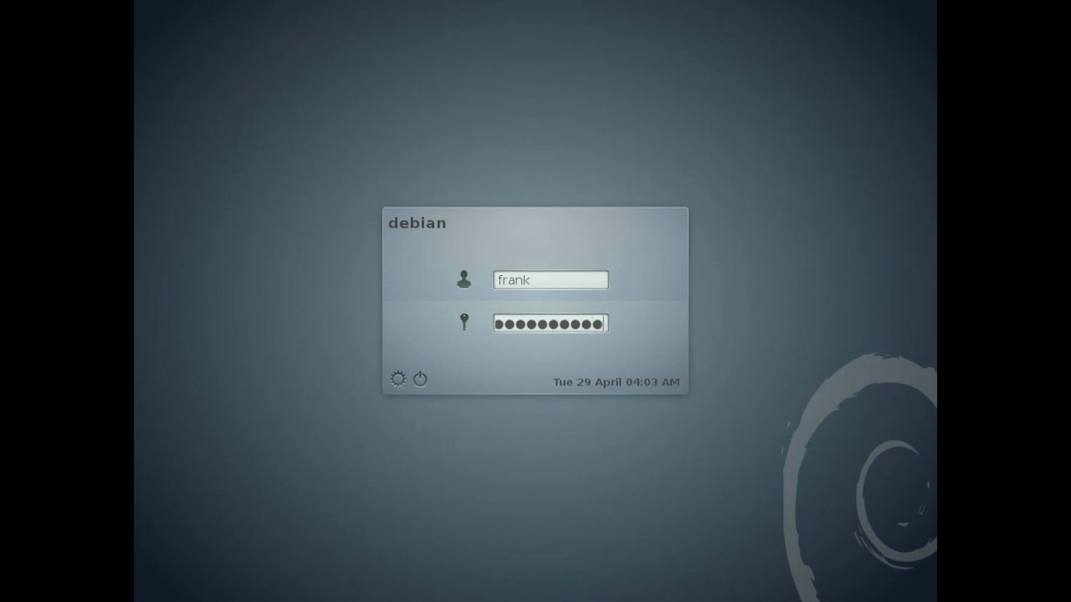
pyautogui.press('Return')
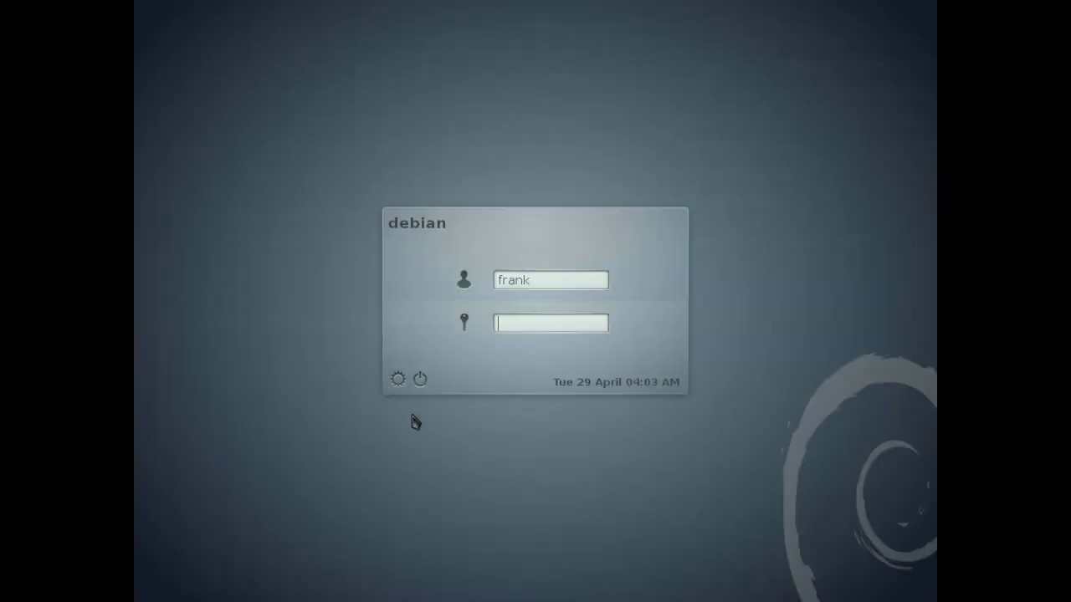
pyautogui.click(398, 380)
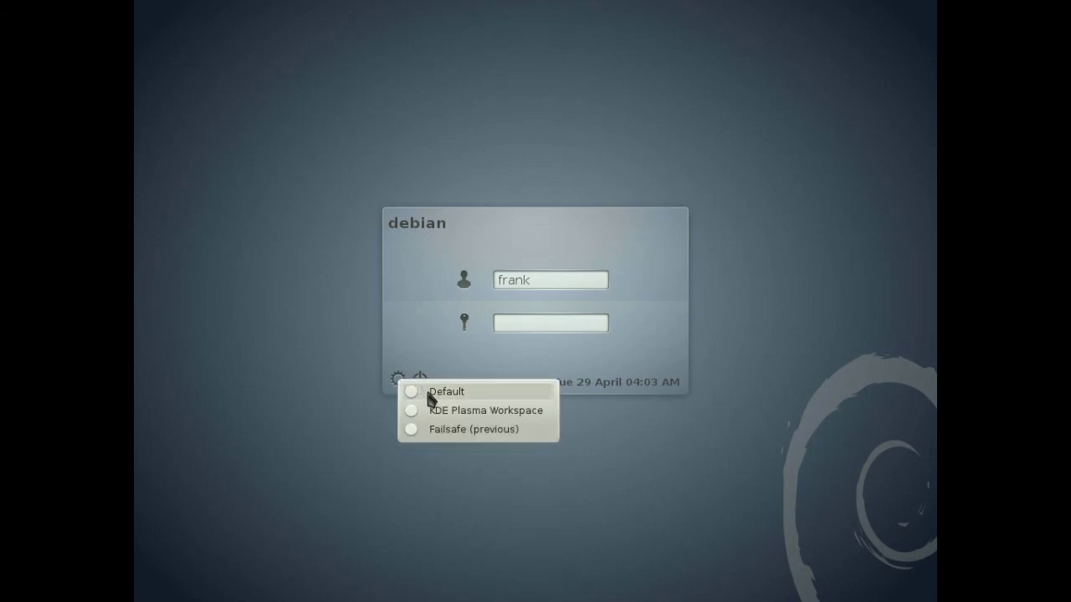
pyautogui.click(411, 430)
pyautogui.click(562, 329)
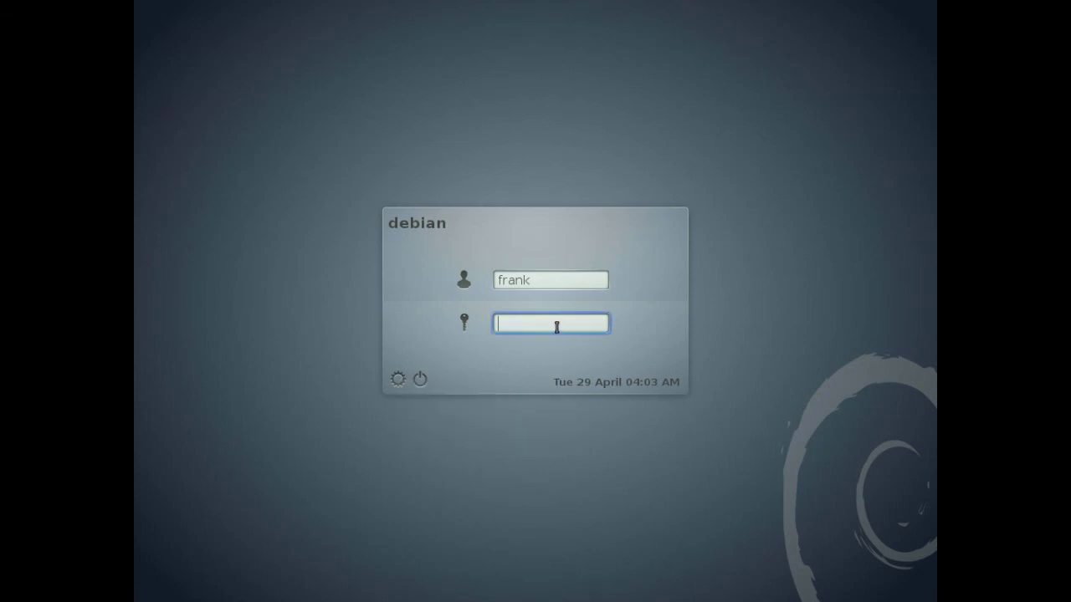
# Choose the Default session type and log in with the account password, re-entering it if the login screen returns
pyautogui.click(397, 378)
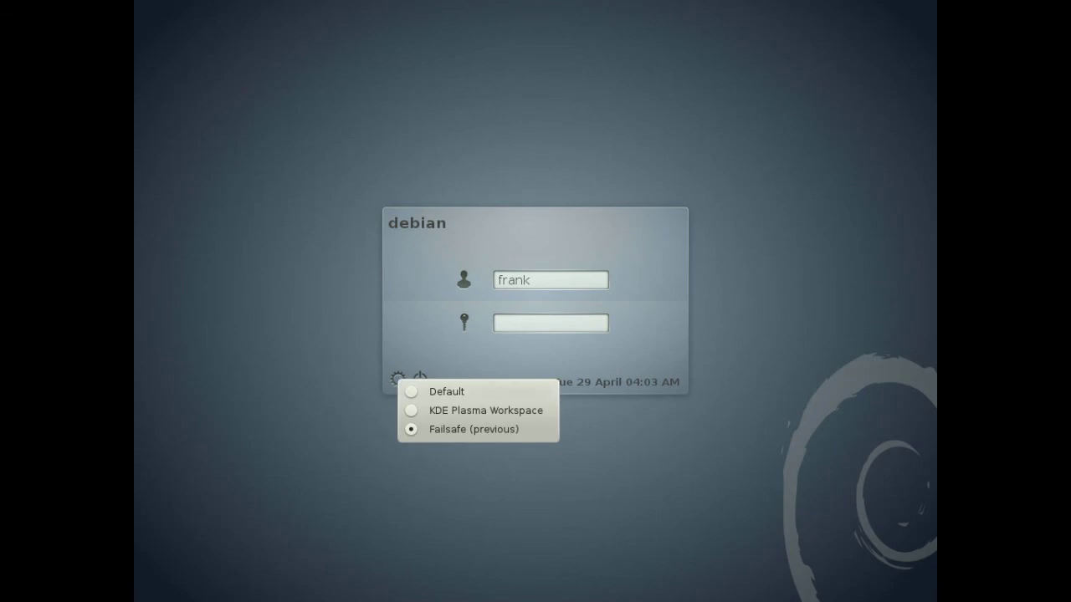
pyautogui.click(426, 391)
pyautogui.write('•••••••••••')
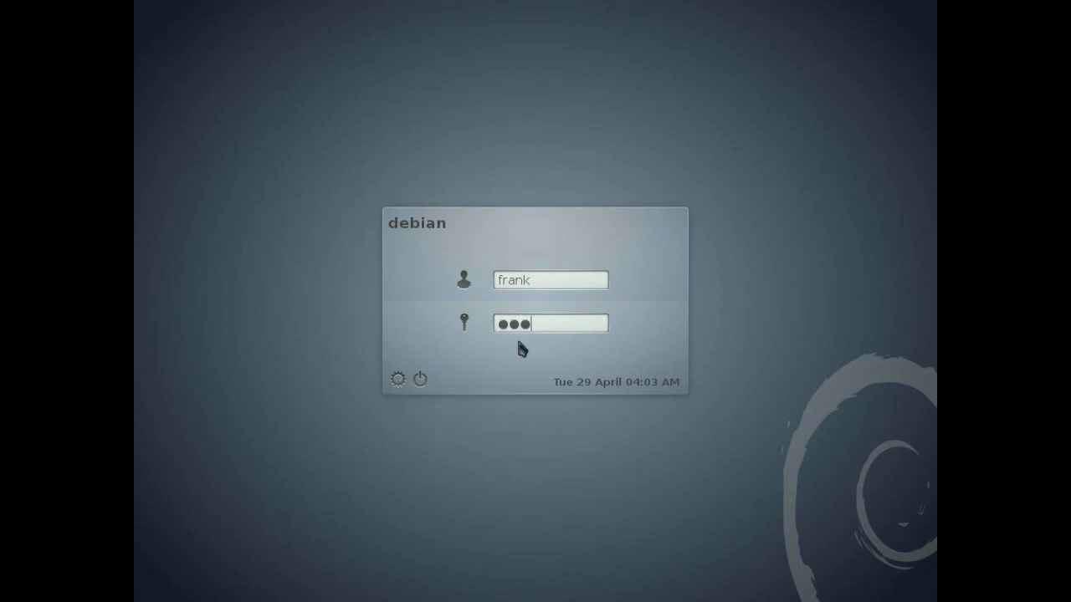
pyautogui.press('Return')
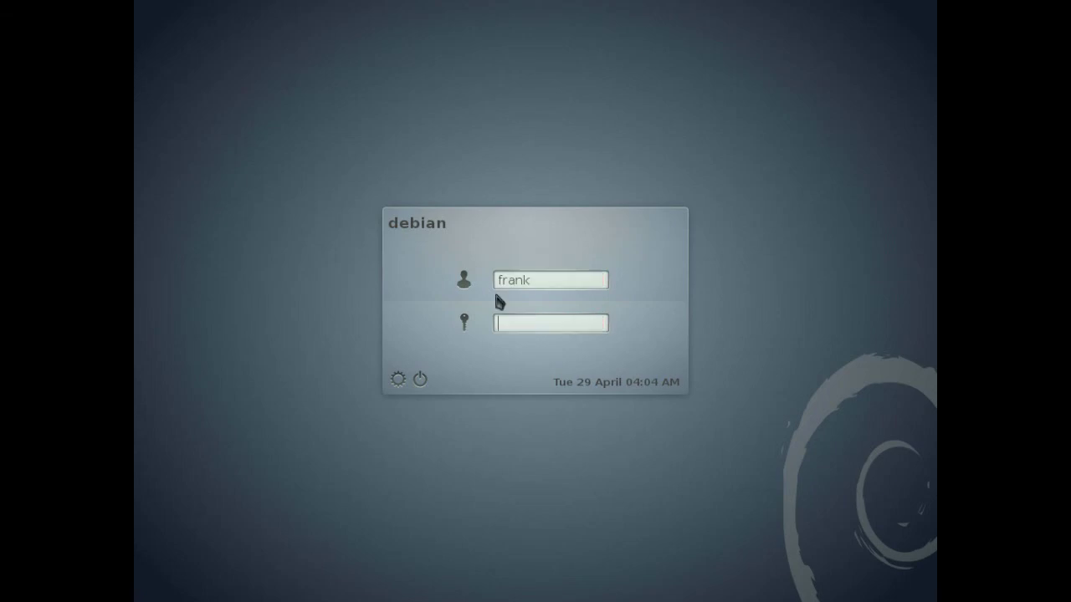
pyautogui.write('•••••••••••')
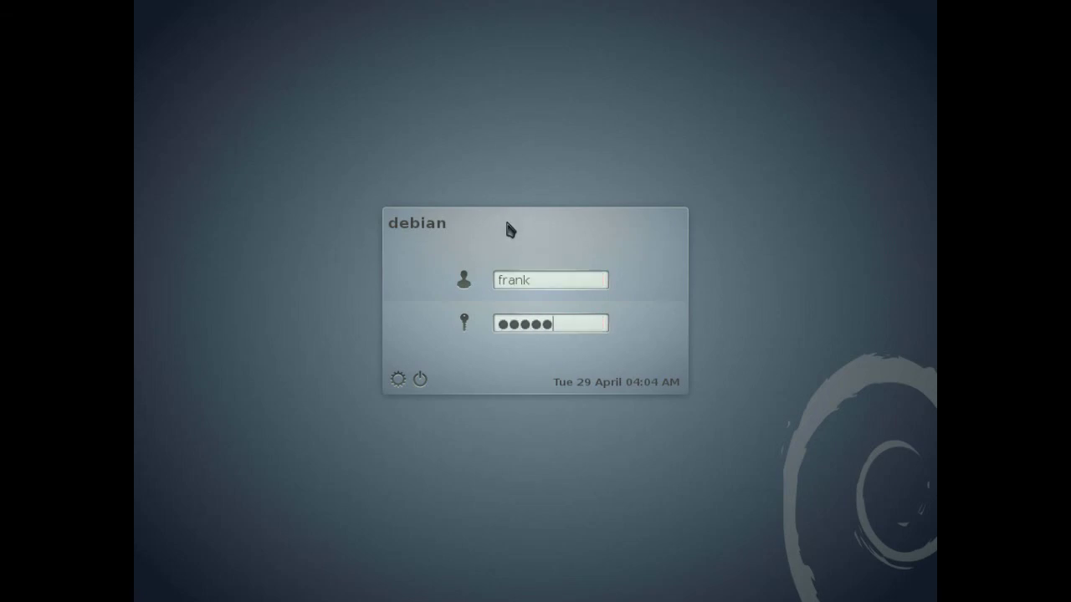
pyautogui.press('Return')
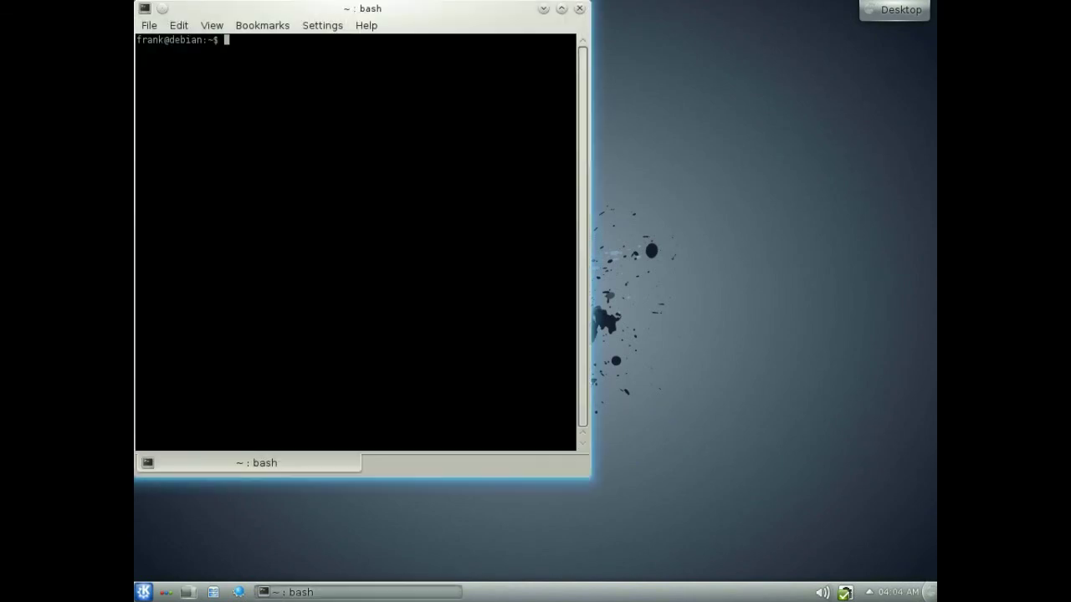
# Apply the Media Life wallpaper to the desktop, and minimize the Desktop Settings and terminal windows to view it
pyautogui.rightClick(680, 349)
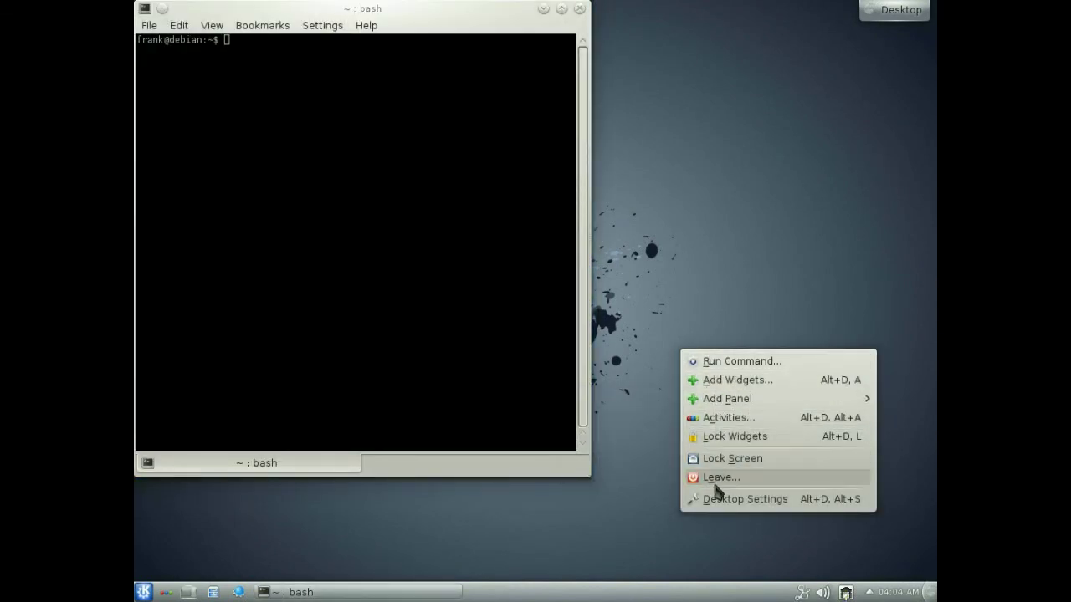
pyautogui.click(745, 498)
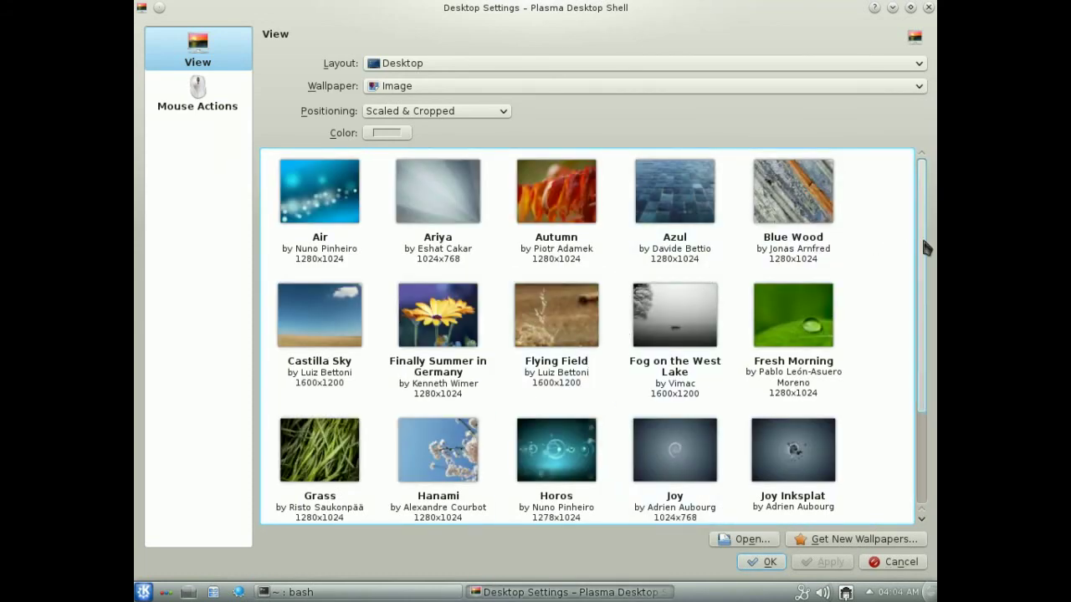
pyautogui.scroll(-3, 924, 299)
pyautogui.scroll(-2, 927, 318)
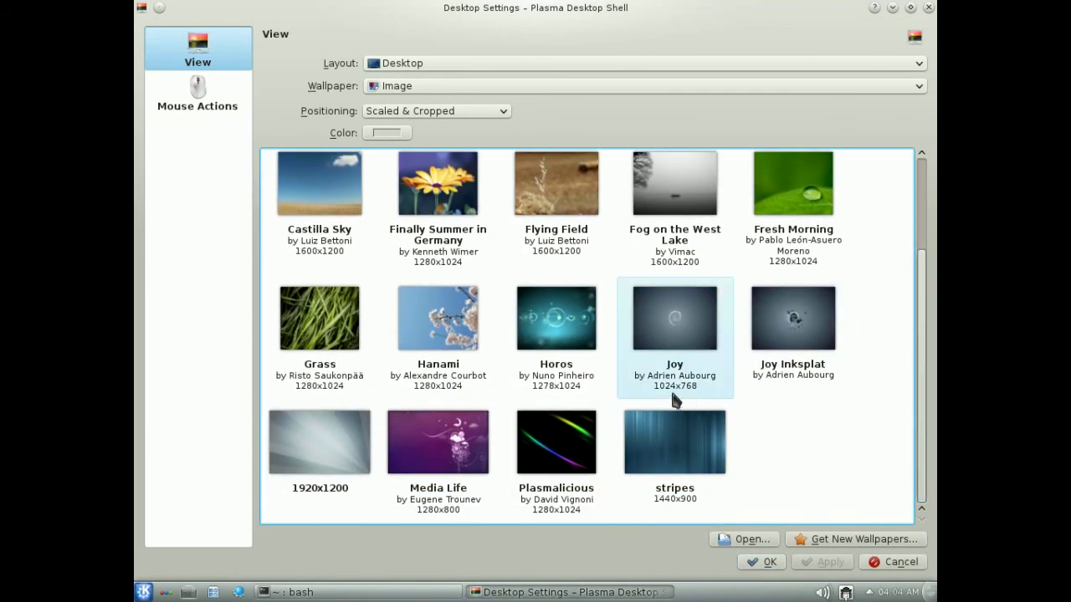
pyautogui.click(438, 443)
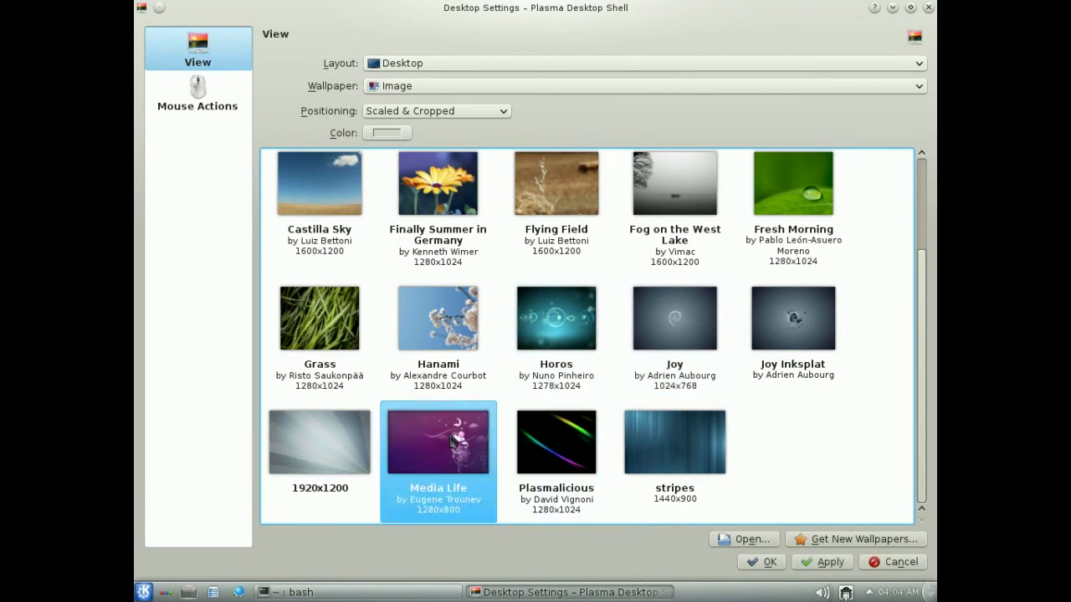
pyautogui.click(824, 562)
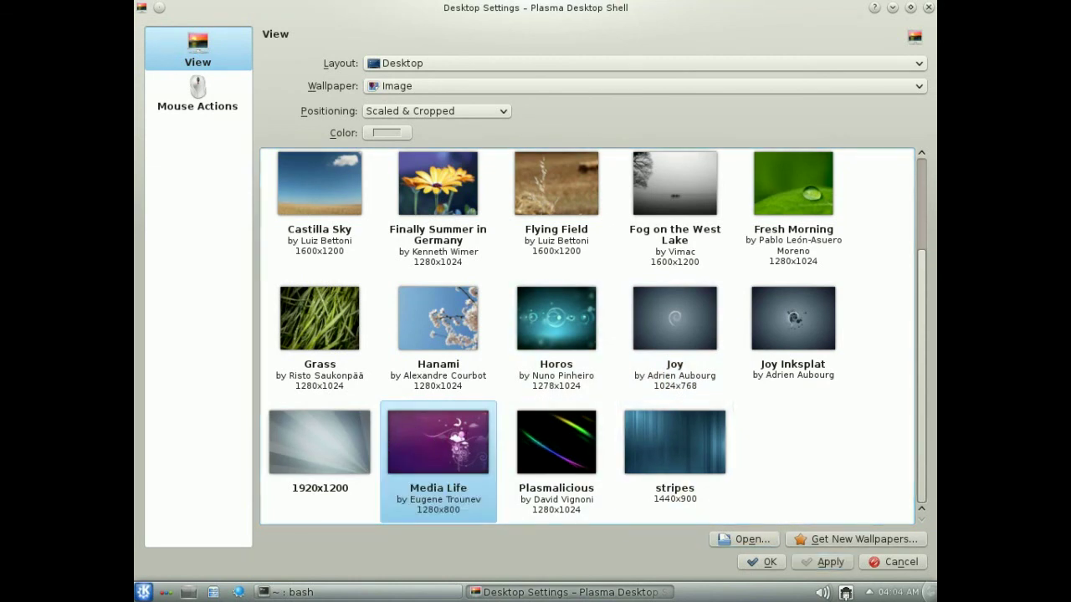
pyautogui.click(893, 7)
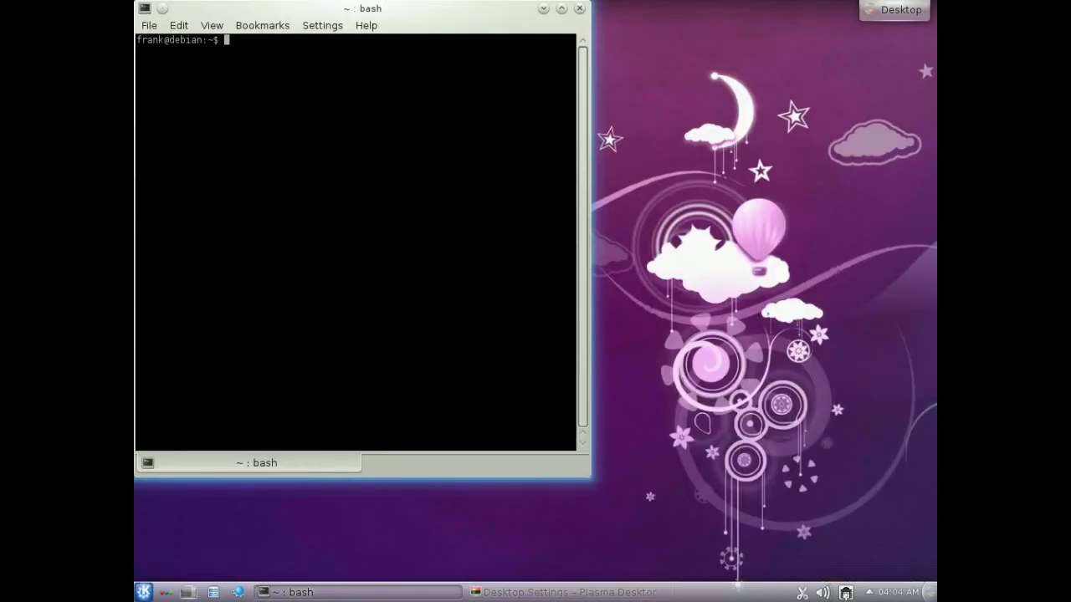
pyautogui.click(543, 8)
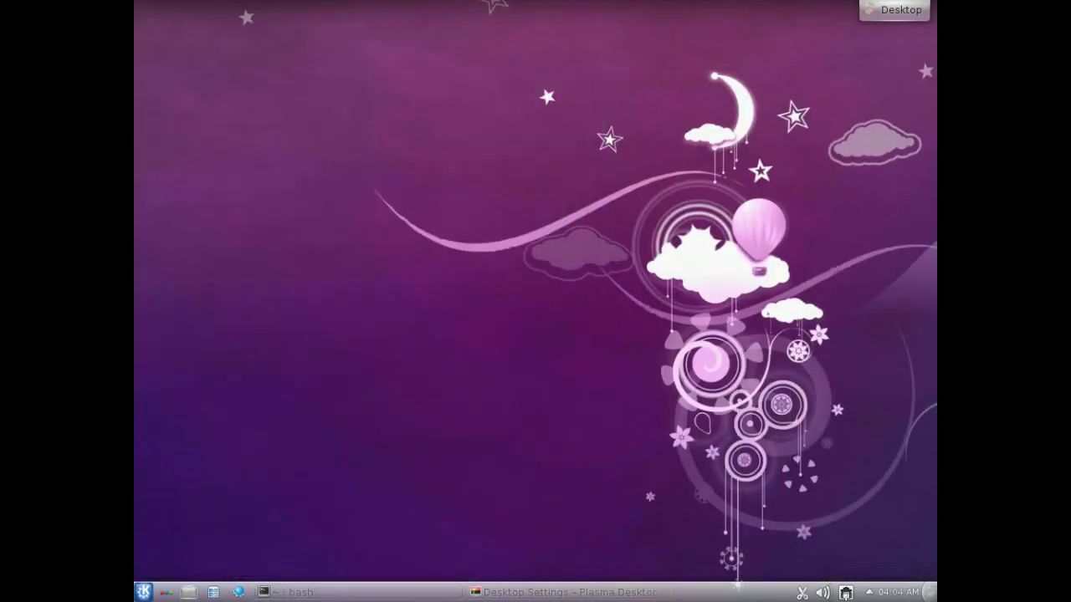
# Restore the terminal window and run df -h and uname -a to check disk usage and kernel details
pyautogui.click(296, 591)
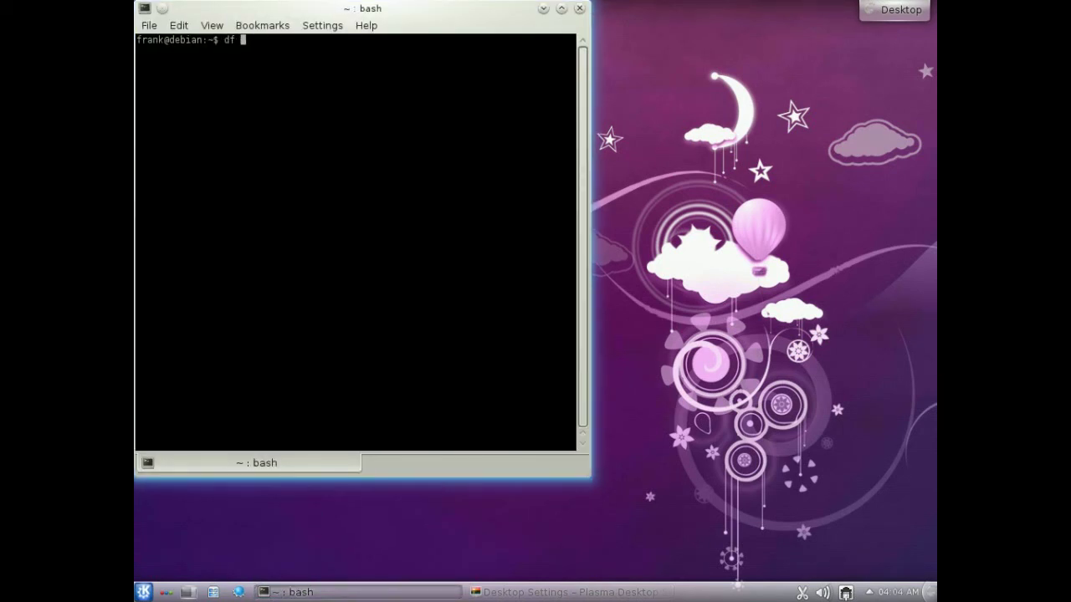
pyautogui.write('df -h')
pyautogui.press('Return')
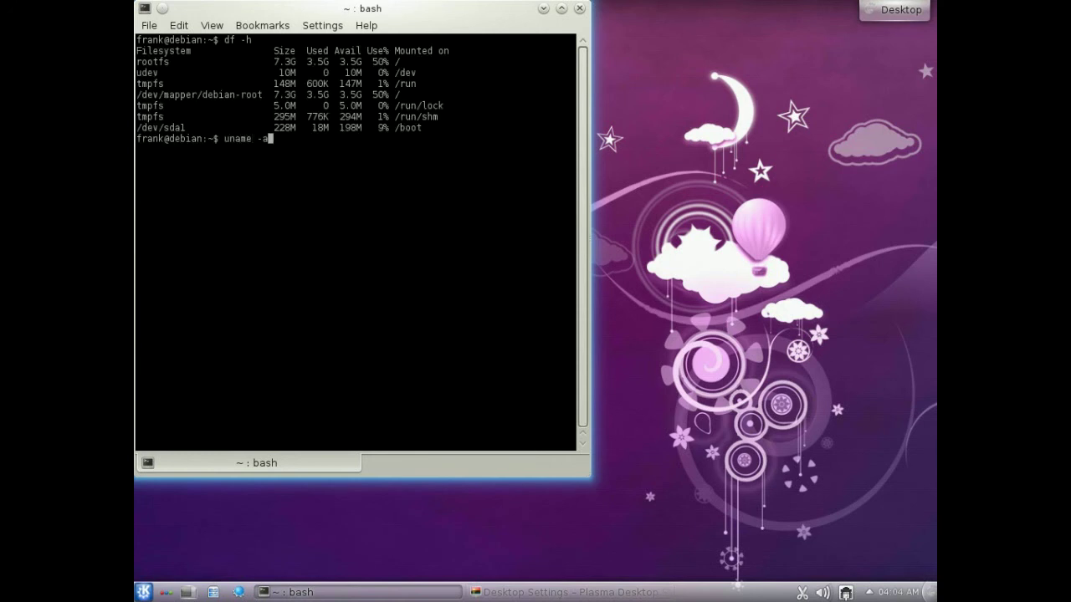
pyautogui.write('uname -a')
pyautogui.press('Return')
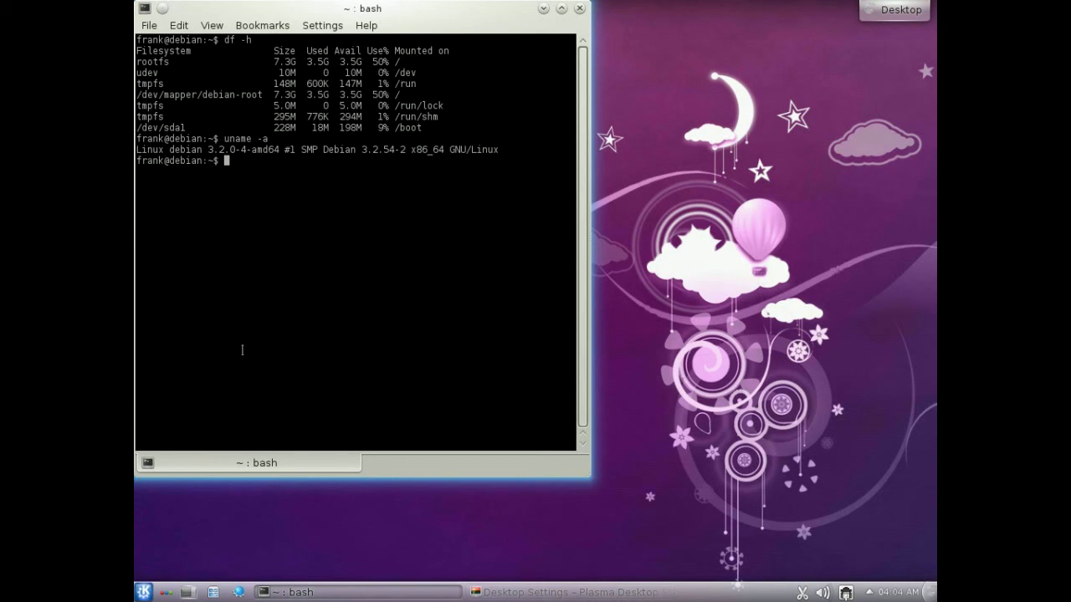
# Log out of the desktop session and confirm the logout
pyautogui.click(144, 593)
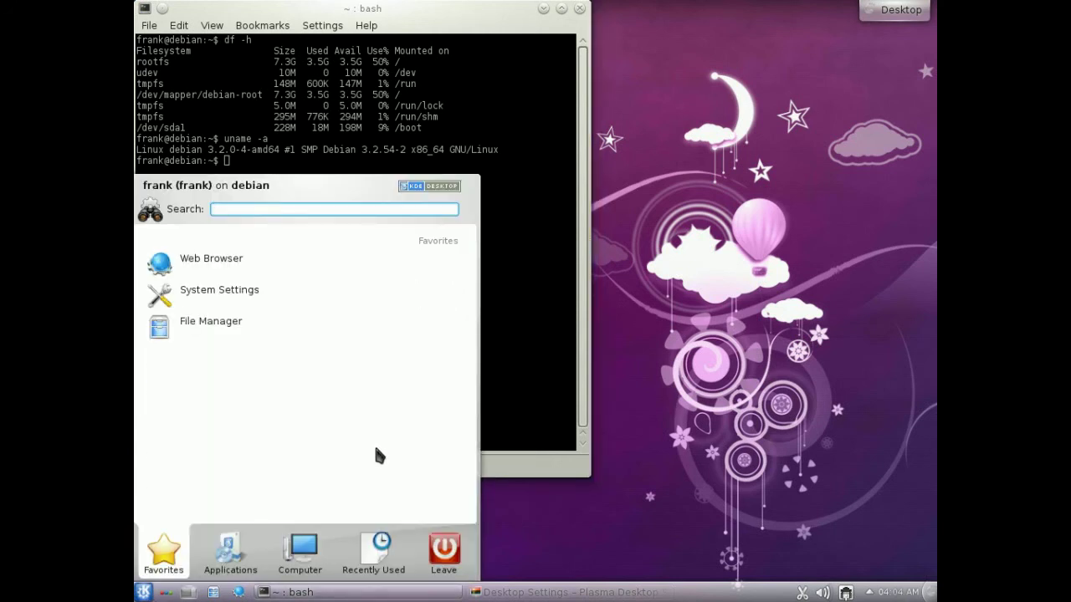
pyautogui.click(442, 548)
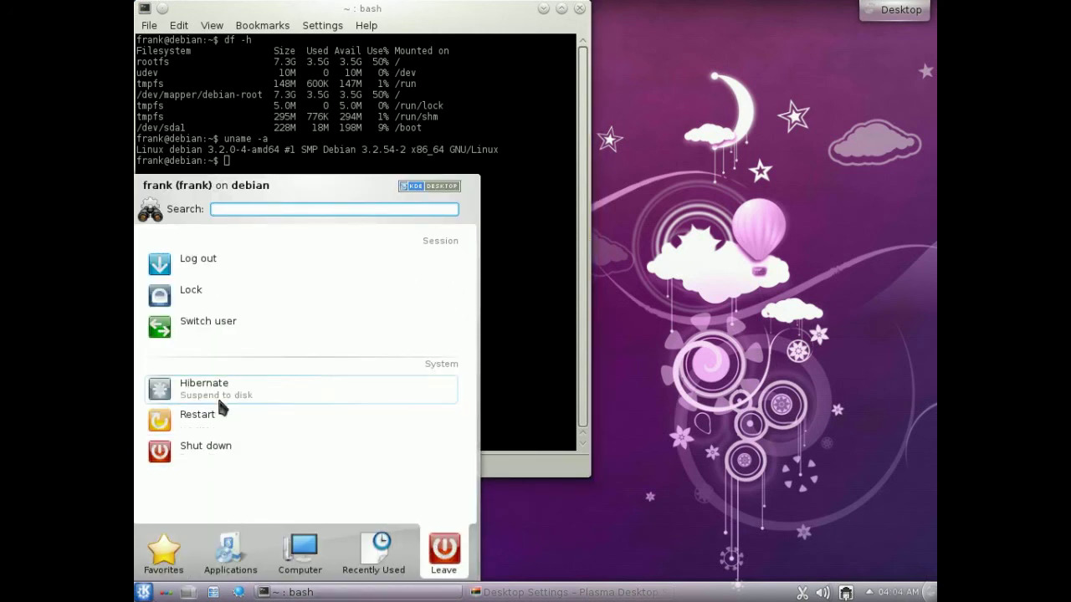
pyautogui.click(197, 262)
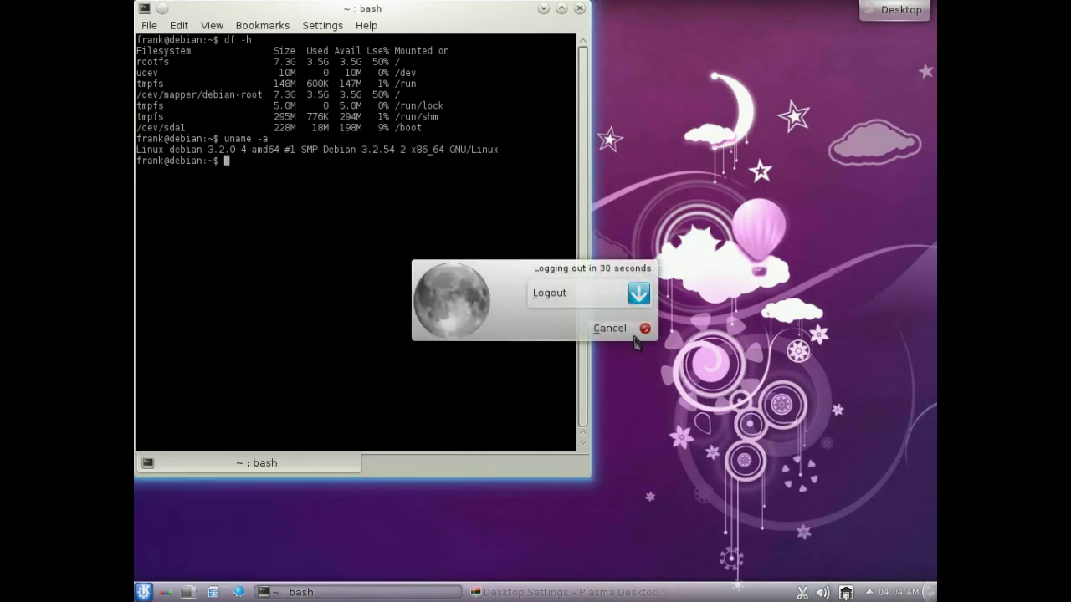
pyautogui.click(590, 298)
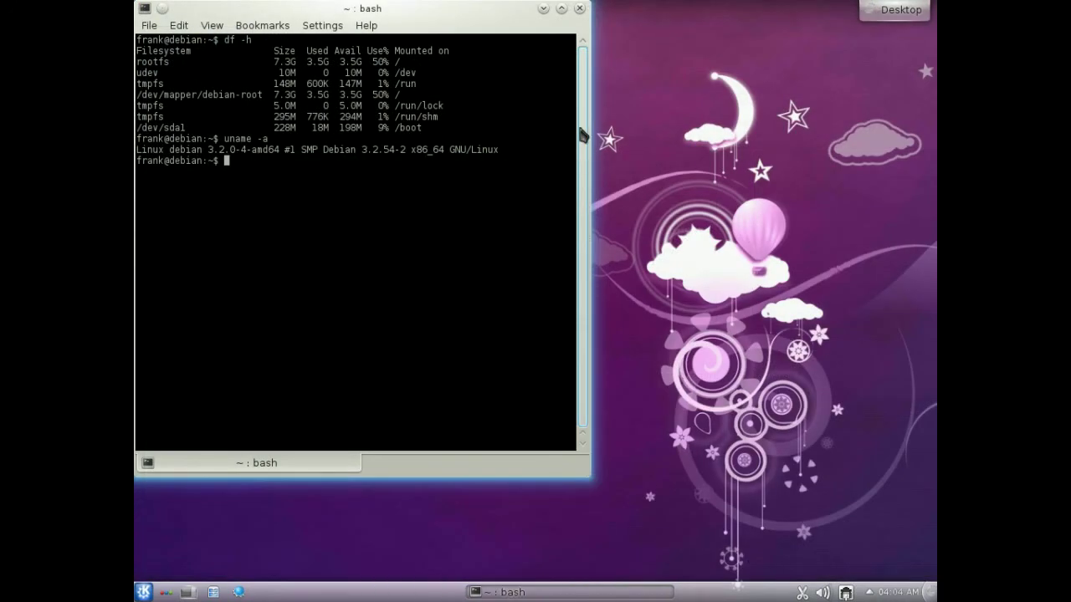